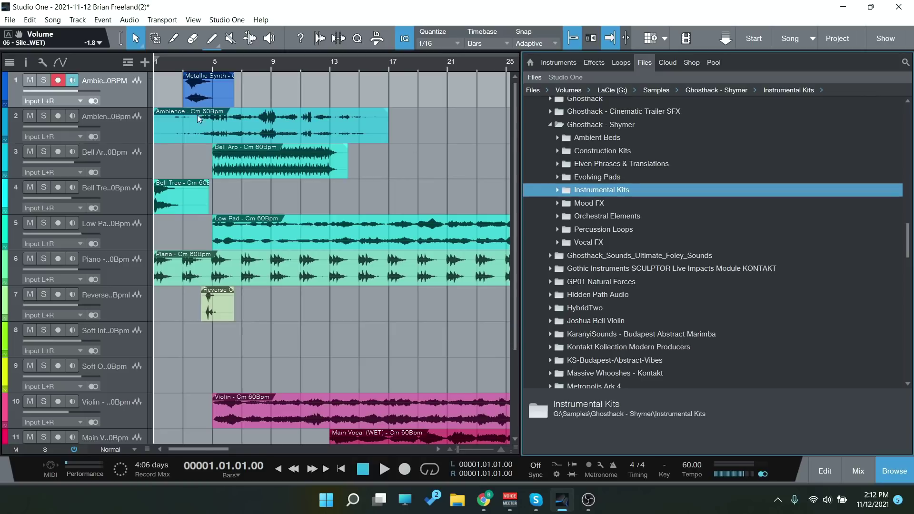
# Step: Browse the Construction Kits folder of Ghosthack - Shymer, looking inside Kit 01 - Into the Valley and Kit 20 - Realm Of Shadows
pyautogui.doubleClick(612, 150)
pyautogui.click(579, 215)
pyautogui.click(575, 190)
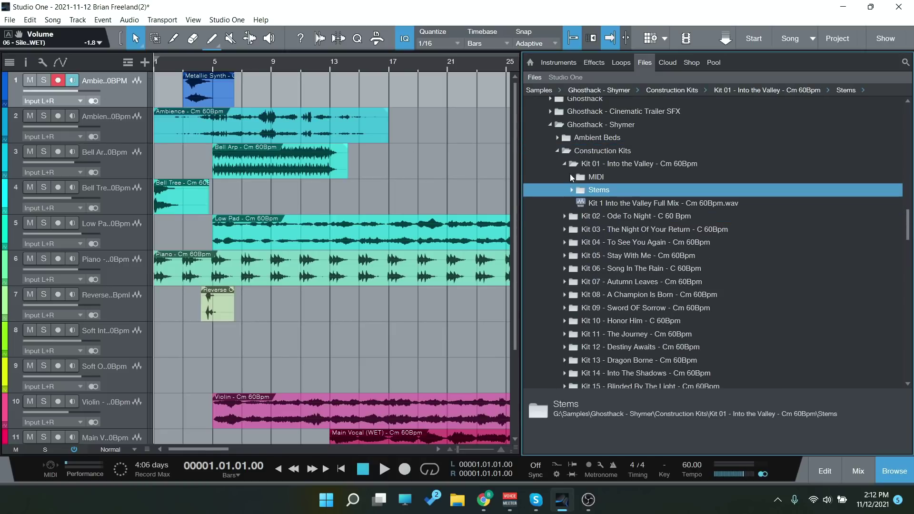
pyautogui.doubleClick(573, 163)
pyautogui.scroll(-2, 658, 230)
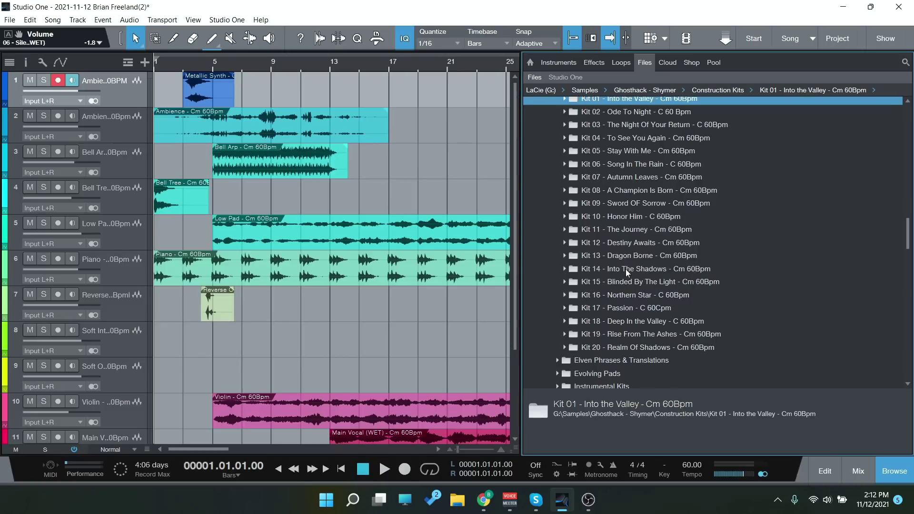
pyautogui.click(565, 347)
pyautogui.scroll(-3, 625, 329)
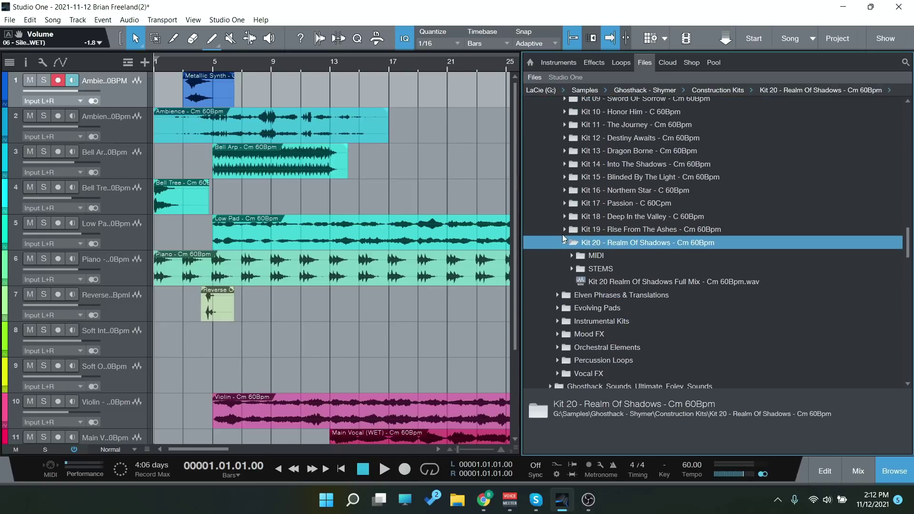
pyautogui.click(563, 244)
pyautogui.scroll(-1, 569, 258)
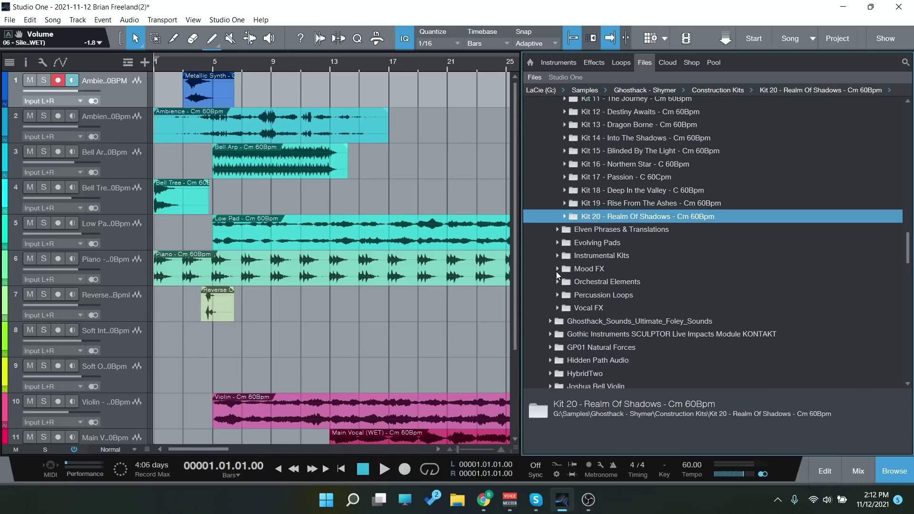
# Step: Look through the Mood FX, Instrumental Kits and Vocal FX folders of the Shymer library
pyautogui.click(556, 270)
pyautogui.click(557, 270)
pyautogui.scroll(-2, 557, 269)
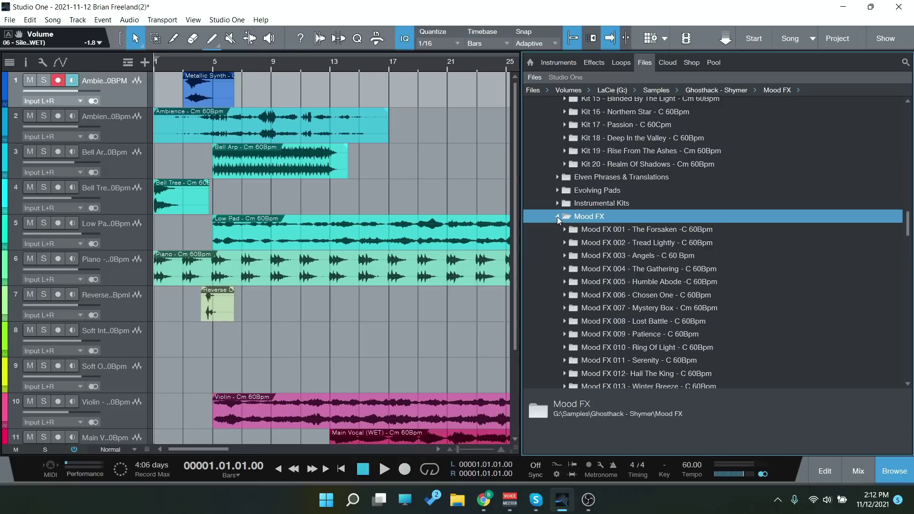
pyautogui.click(557, 216)
pyautogui.click(557, 203)
pyautogui.scroll(-1, 558, 204)
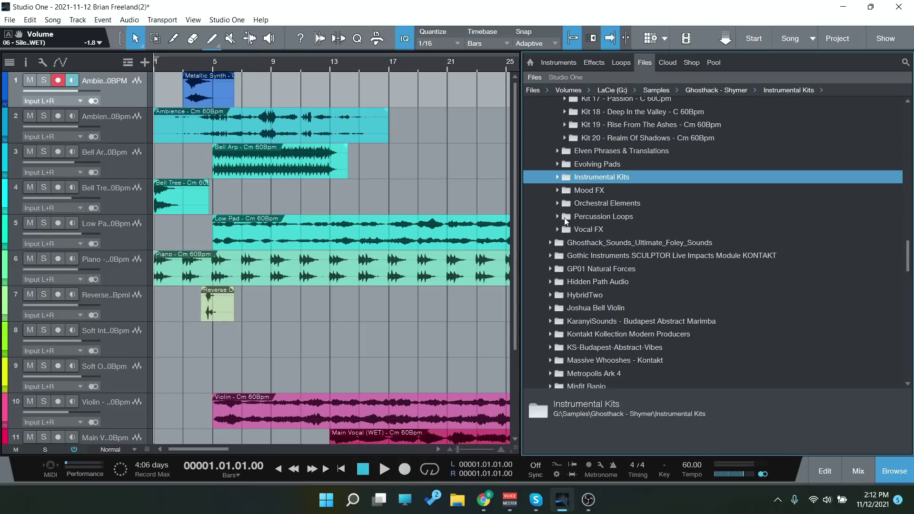
pyautogui.click(554, 231)
pyautogui.click(555, 231)
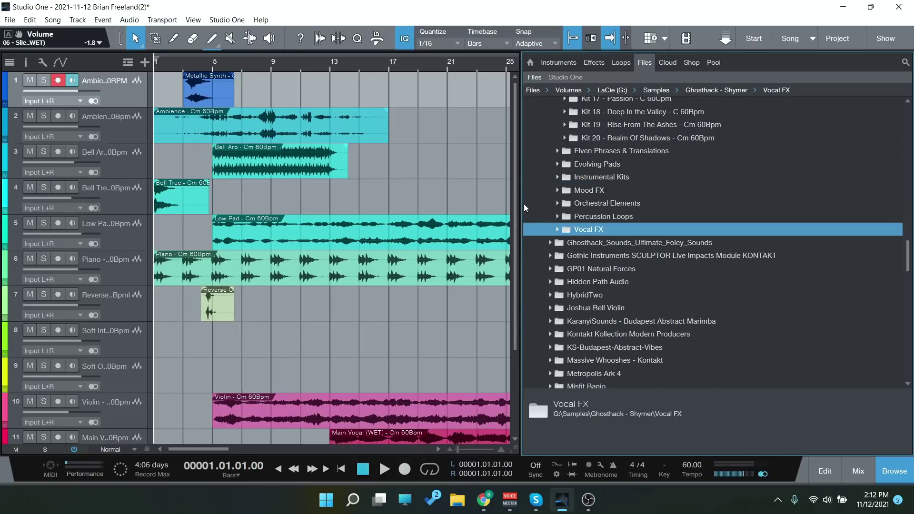
# Step: Zoom the arrangement out and reduce the track height to Small, keeping the file browser open
pyautogui.click(894, 471)
pyautogui.scroll(-3, 424, 339)
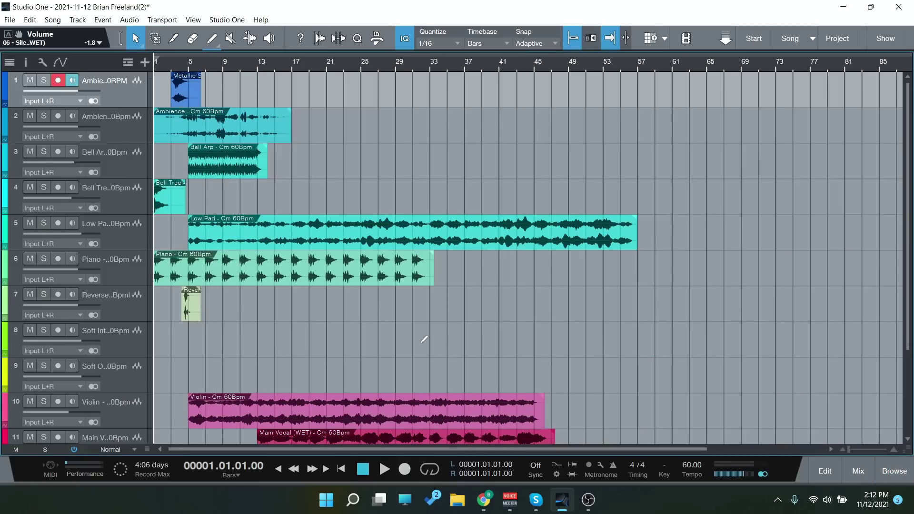
pyautogui.hotkey('shift', 'w')
pyautogui.click(894, 470)
pyautogui.scroll(1, 524, 233)
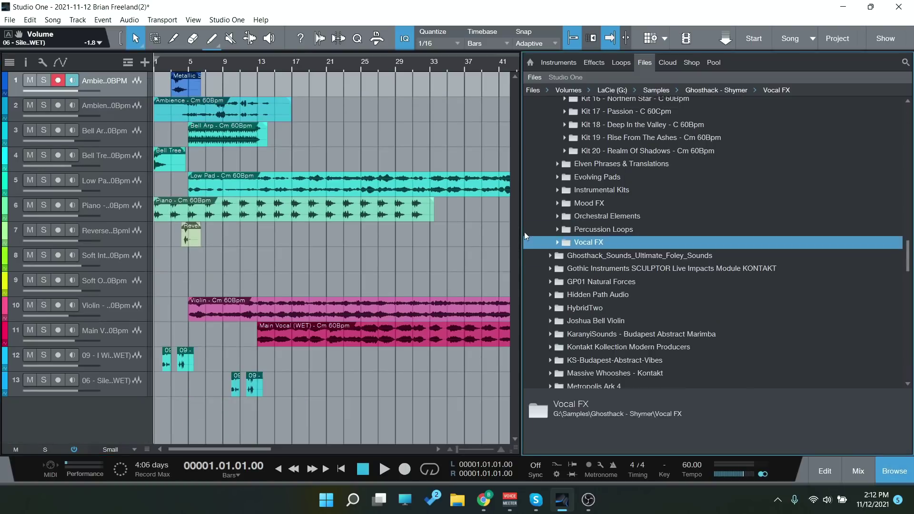
# Step: Examine the Vocals and Instruments stems of Kit 01 - Into the Valley
pyautogui.scroll(7, 606, 242)
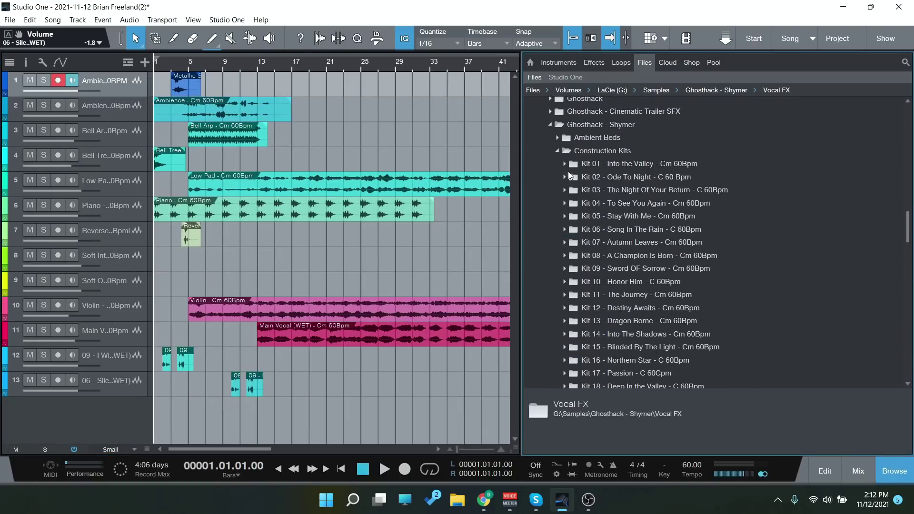
pyautogui.click(564, 164)
pyautogui.click(569, 187)
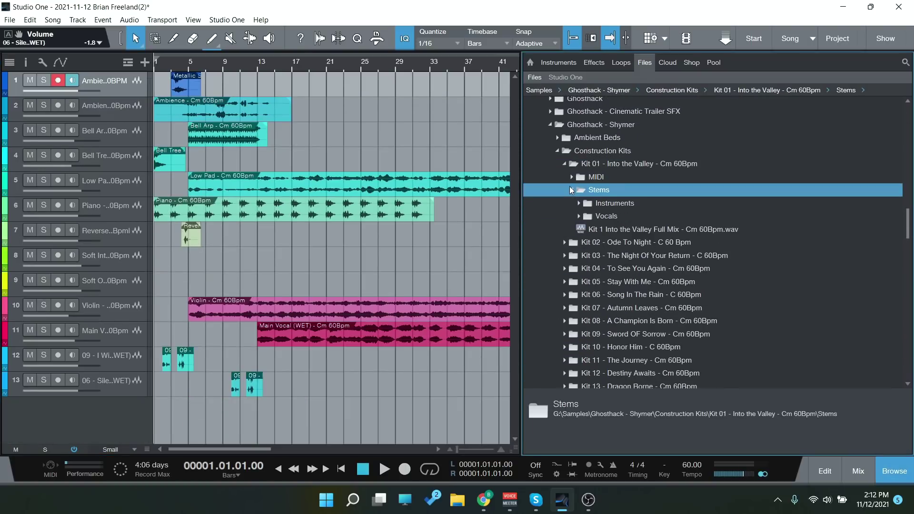
pyautogui.click(581, 213)
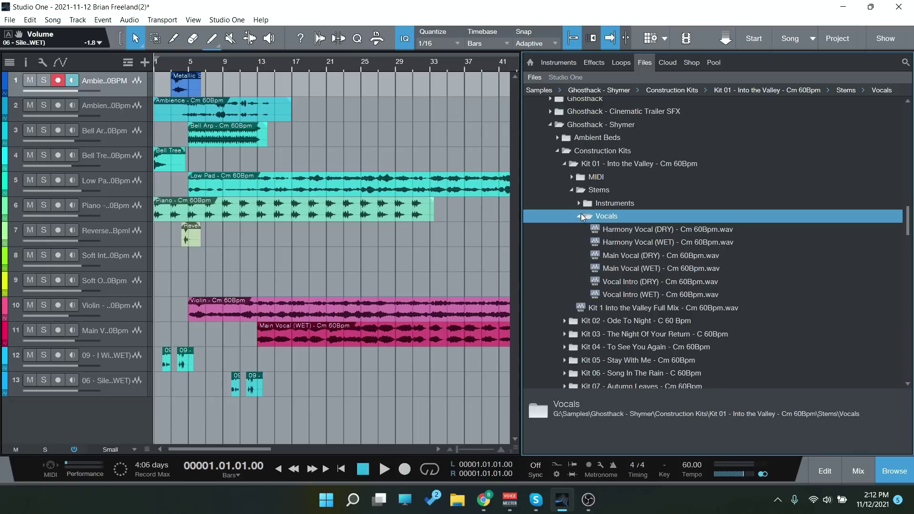
pyautogui.click(581, 213)
pyautogui.click(577, 203)
pyautogui.scroll(-5, 636, 247)
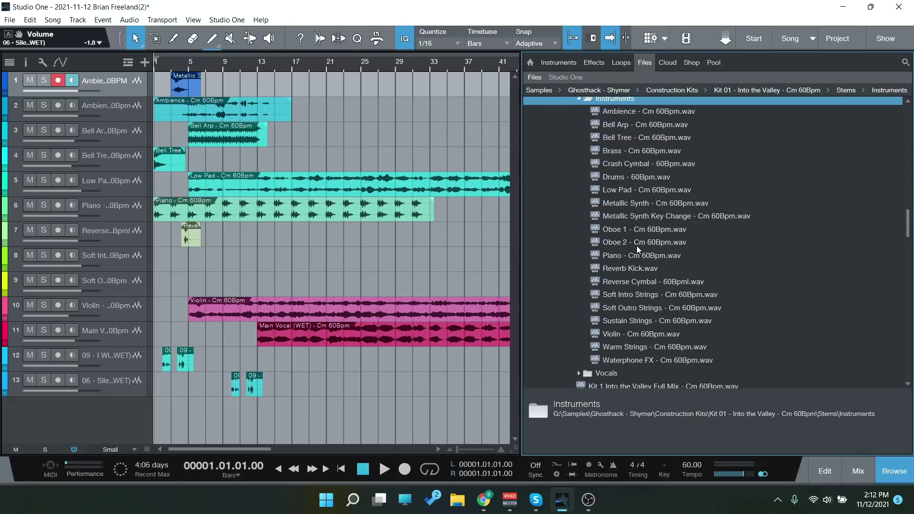
pyautogui.scroll(3, 635, 246)
pyautogui.click(579, 151)
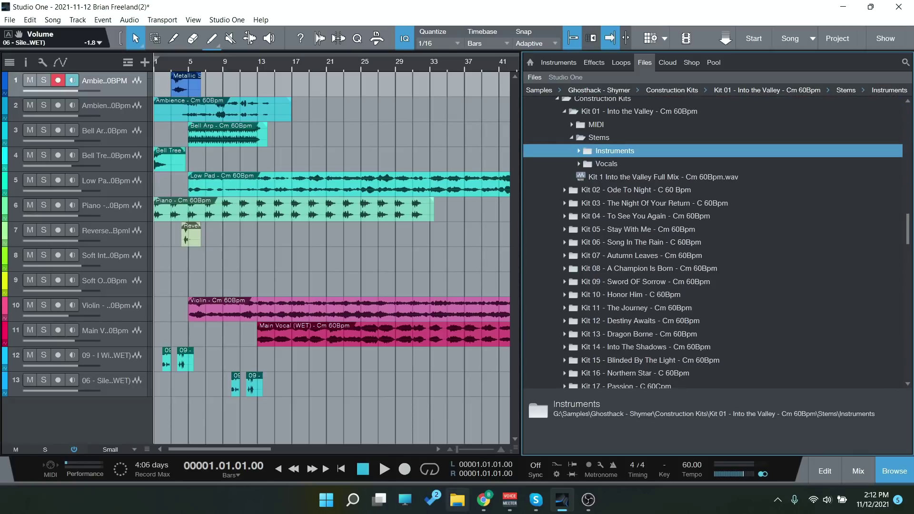
# Step: Play the song from the start with the browser hidden, and shorten the Low Pad clip's end with a fade-out
pyautogui.click(894, 471)
pyautogui.press('space')
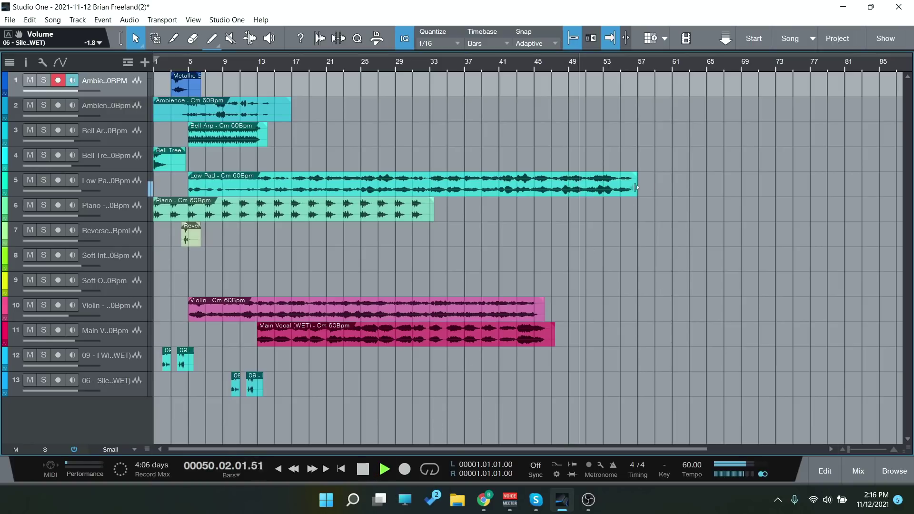
pyautogui.moveTo(634, 174)
pyautogui.mouseDown()
pyautogui.moveTo(591, 195)
pyautogui.moveTo(632, 201)
pyautogui.mouseUp()
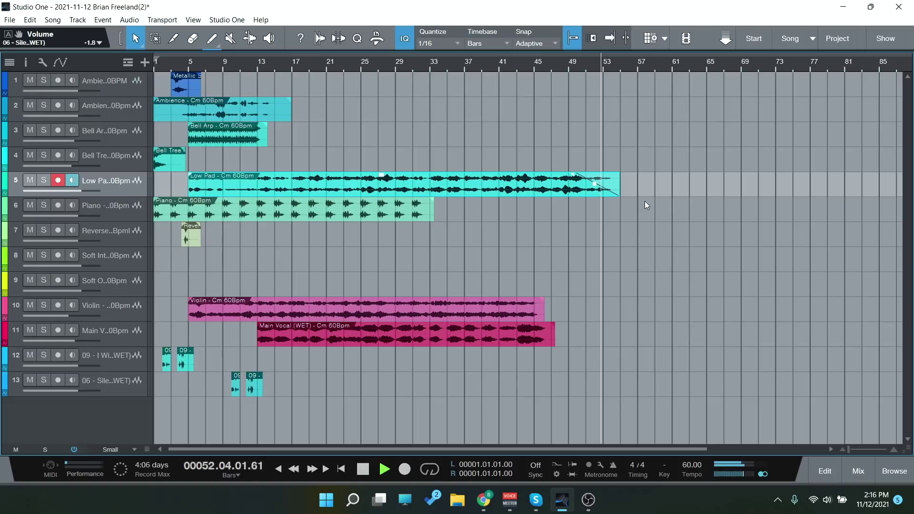
pyautogui.click(365, 471)
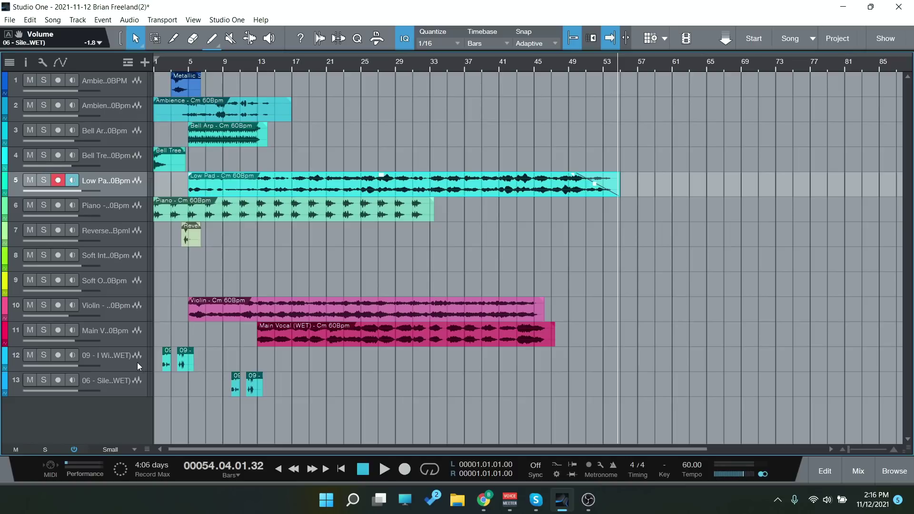
# Step: Reopen the file browser and collapse the Kit 01 and Construction Kits folders
pyautogui.scroll(2, 238, 437)
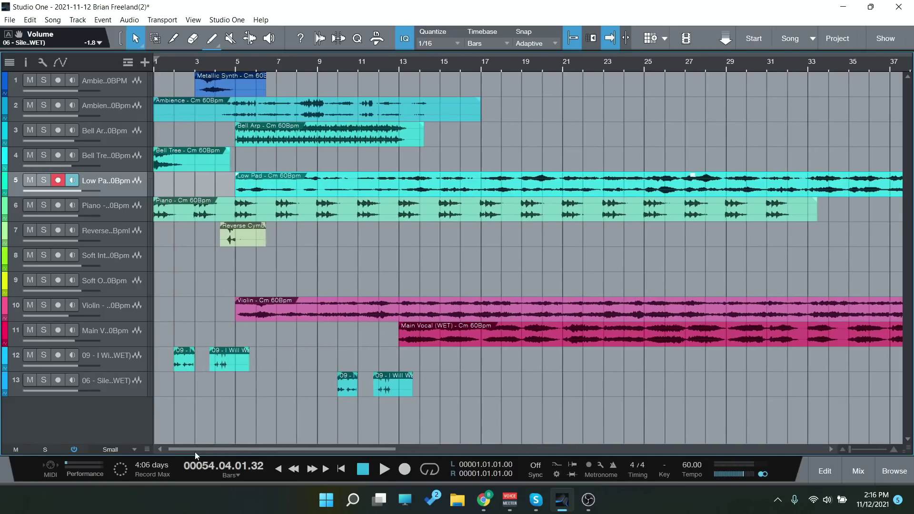
pyautogui.scroll(1, 195, 449)
pyautogui.click(893, 471)
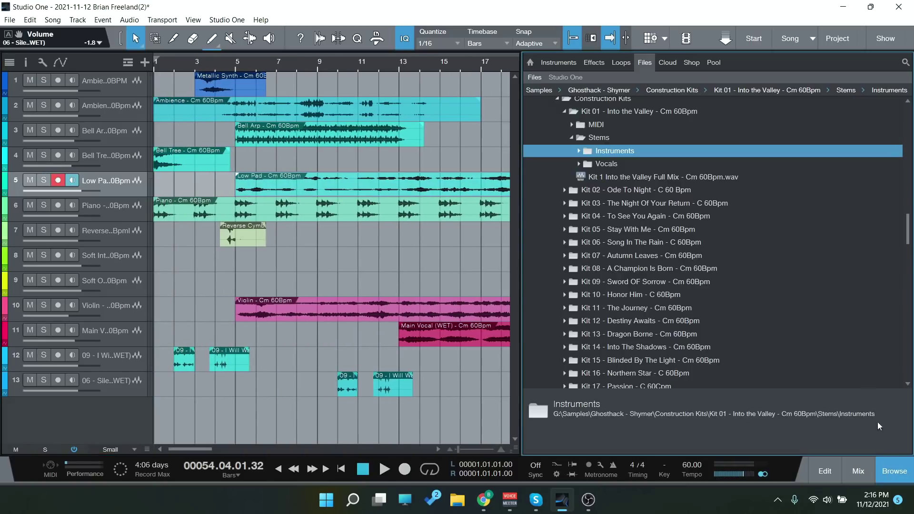
pyautogui.scroll(1, 572, 207)
pyautogui.click(570, 178)
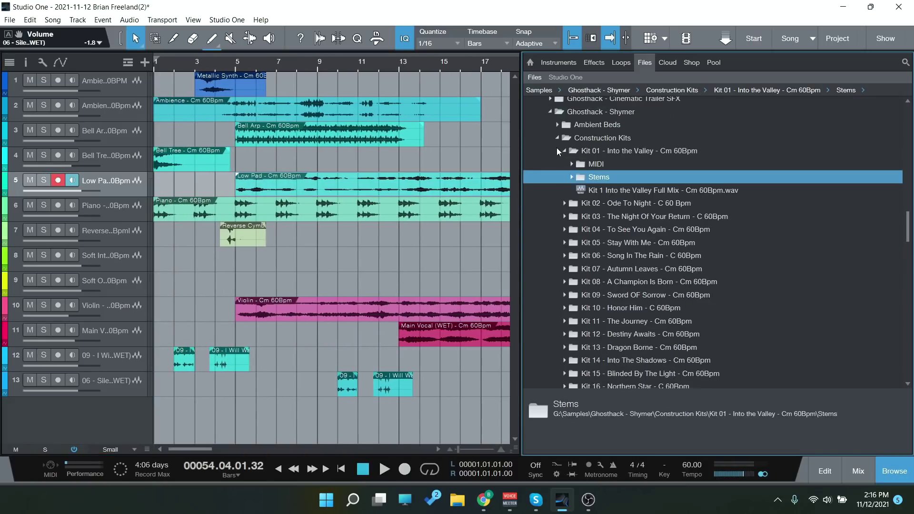
pyautogui.click(564, 149)
pyautogui.click(557, 138)
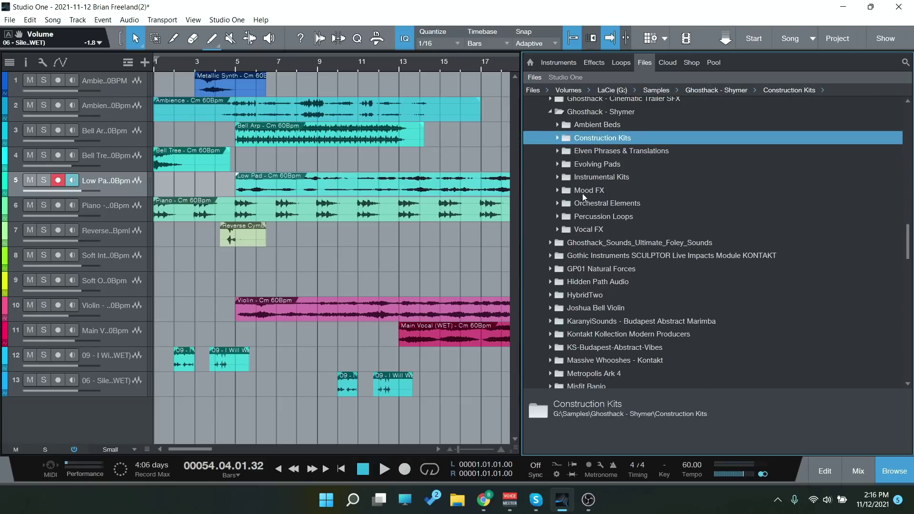
# Step: Open the 01 - My Love For The Ocean folder in Elven Phrases & Translations and audition the English Translation (WET) file
pyautogui.click(557, 151)
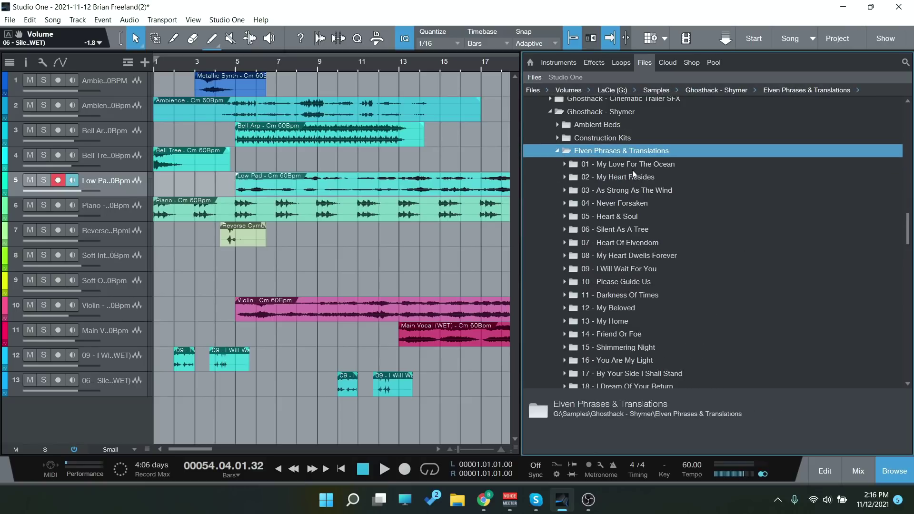
pyautogui.scroll(-3, 624, 160)
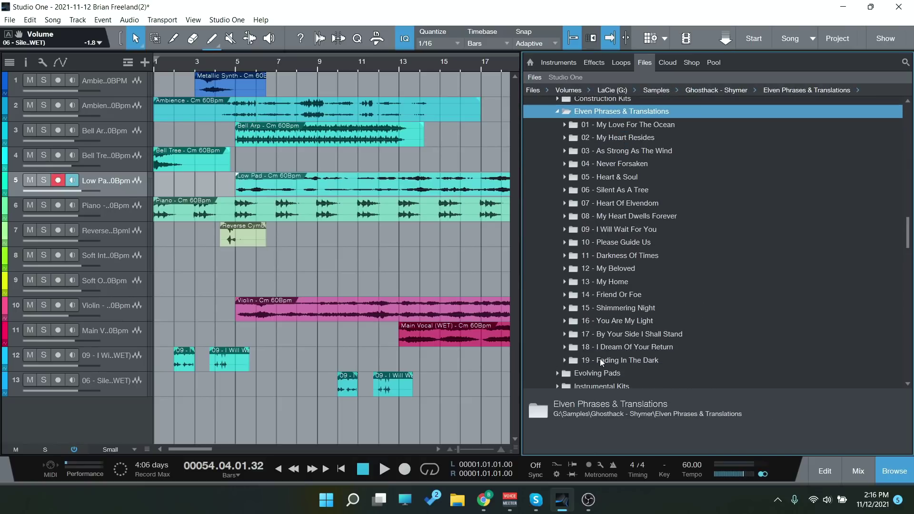
pyautogui.doubleClick(619, 126)
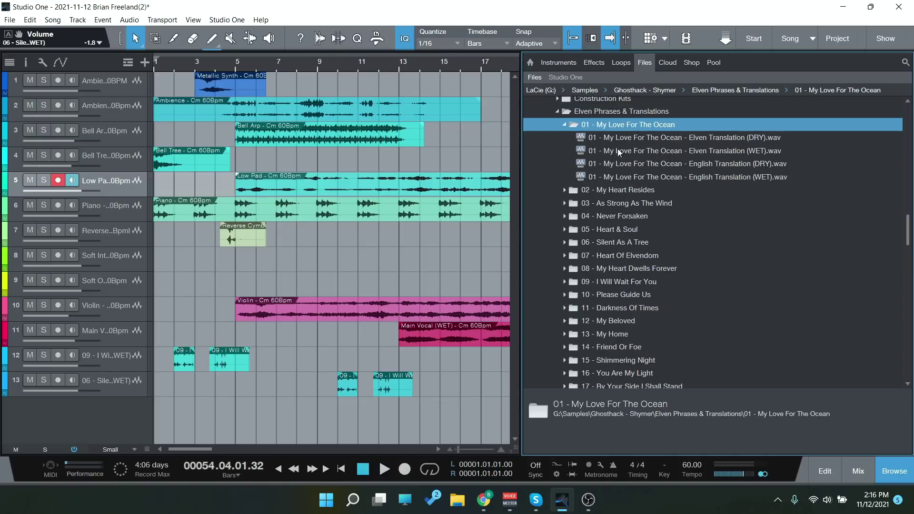
pyautogui.click(641, 179)
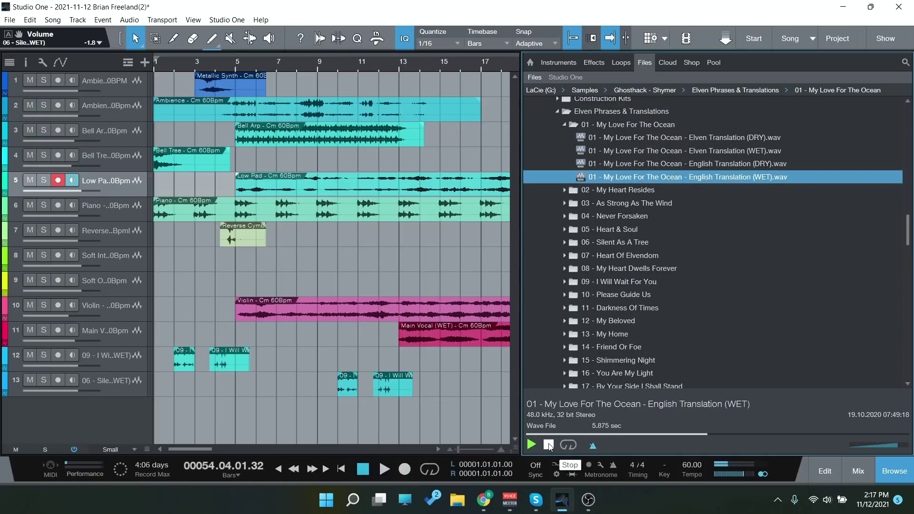
# Step: Audition the Elven Translation (DRY) and Elven Translation (WET) files of 01 - My Love For The Ocean
pyautogui.click(663, 133)
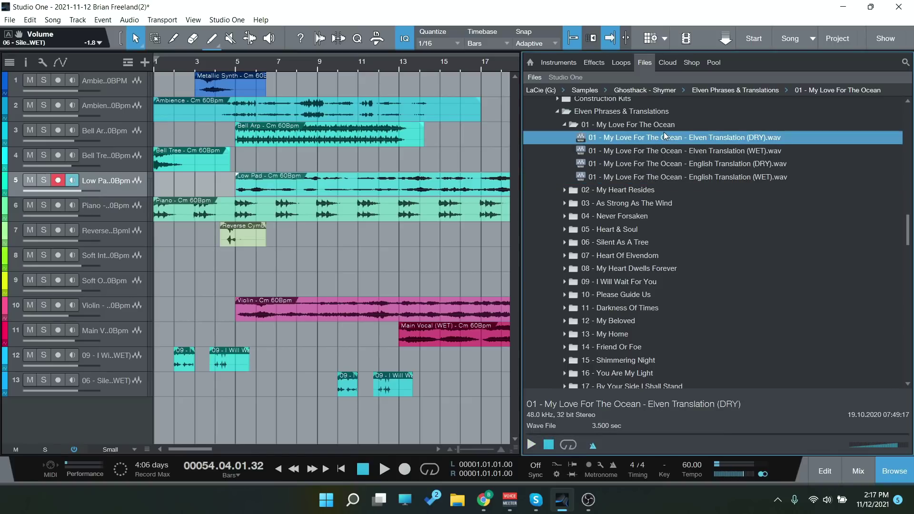
pyautogui.click(550, 446)
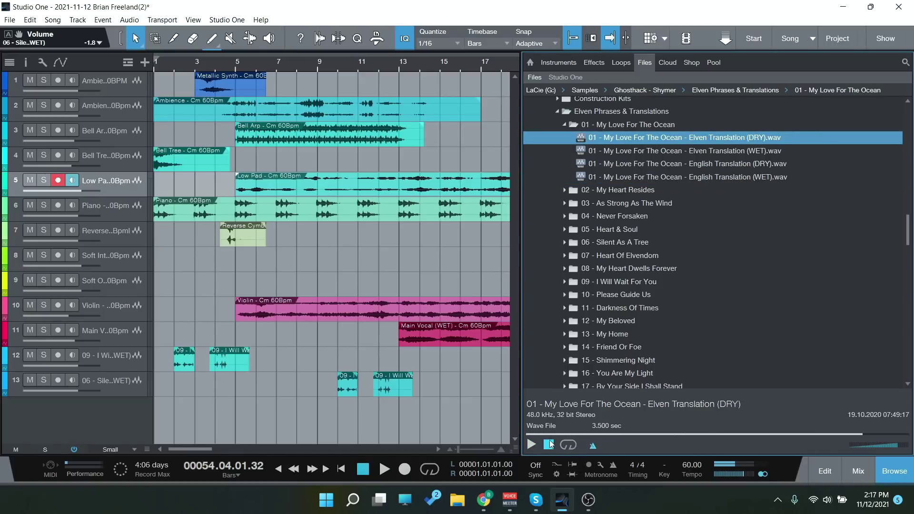
pyautogui.click(669, 150)
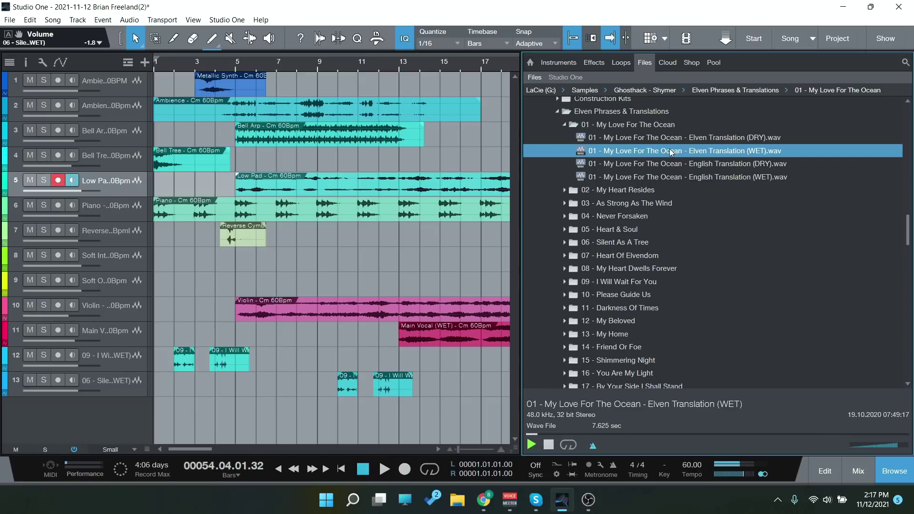
pyautogui.click(548, 445)
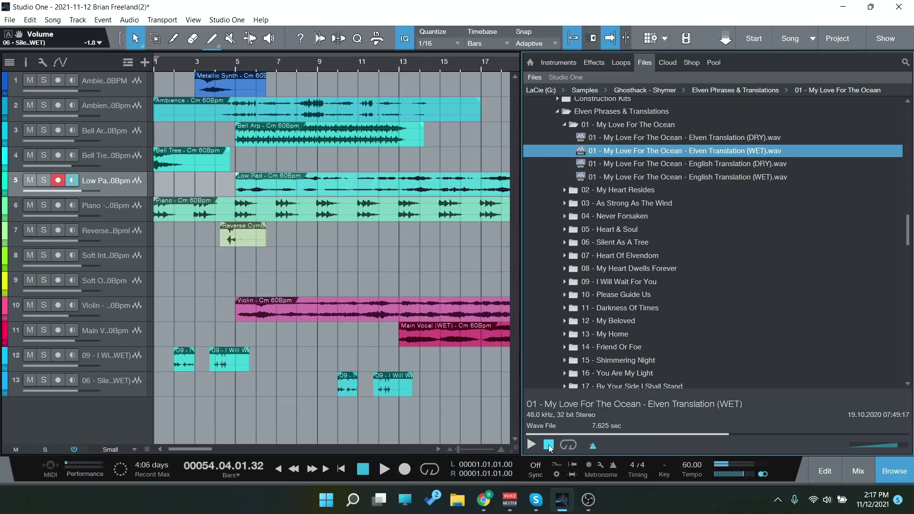
# Step: Solo the Ambience track (track 2) and play it from around bar 4
pyautogui.click(44, 105)
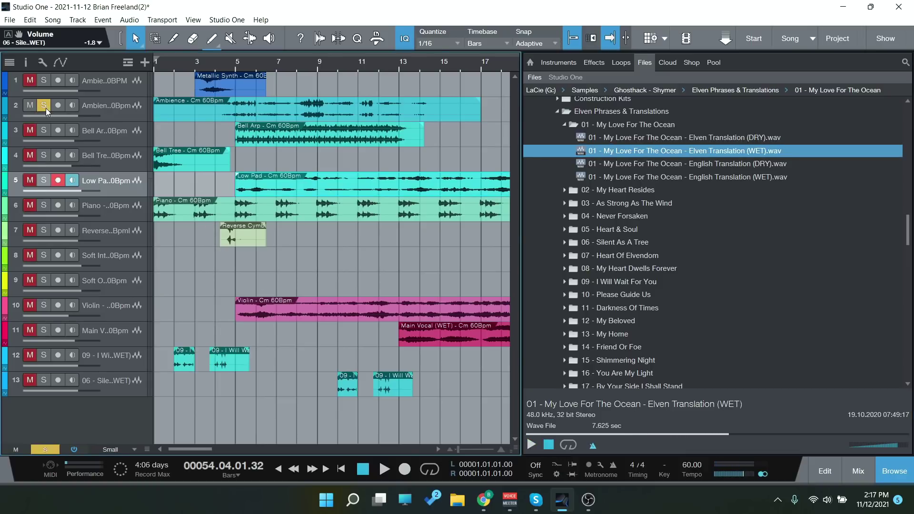
pyautogui.click(224, 66)
pyautogui.press('space')
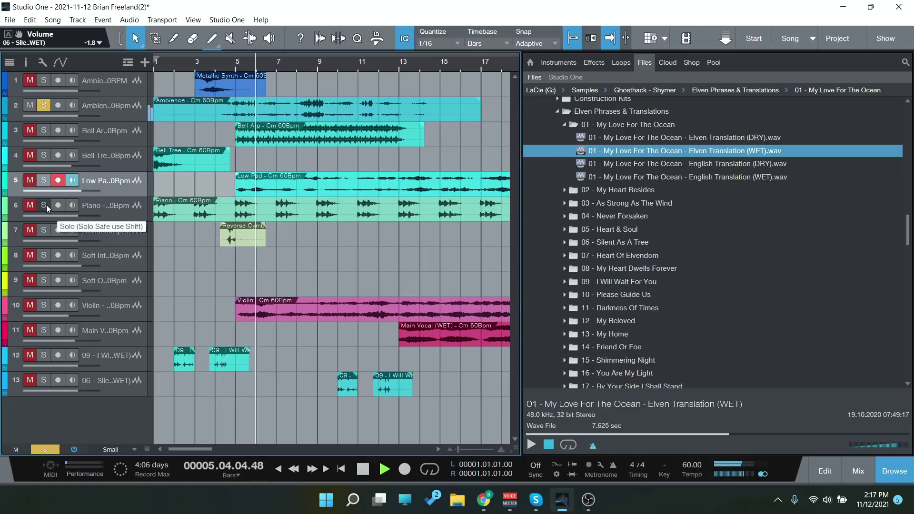
# Step: Stop playback, also solo tracks 1, 7, 12 and 13, and place the playback cursor at bar 3
pyautogui.click(34, 233)
pyautogui.press('space')
pyautogui.click(26, 79)
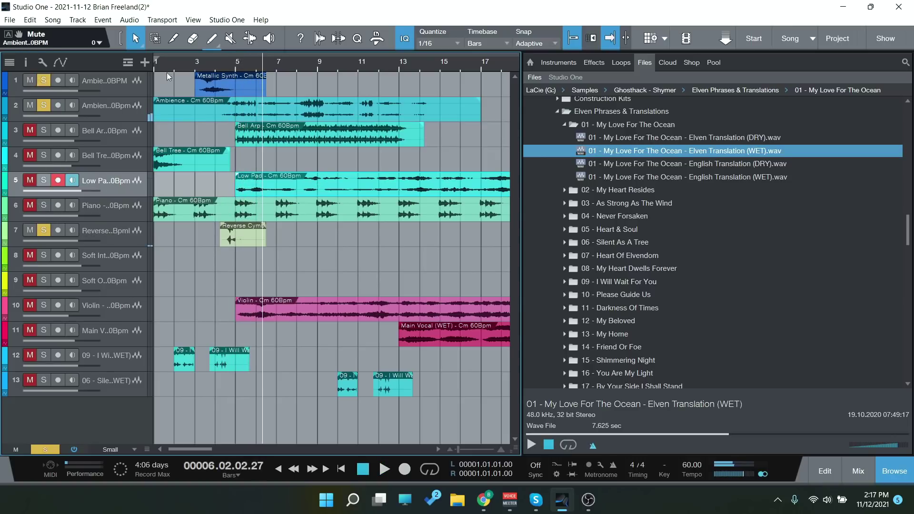
pyautogui.click(194, 69)
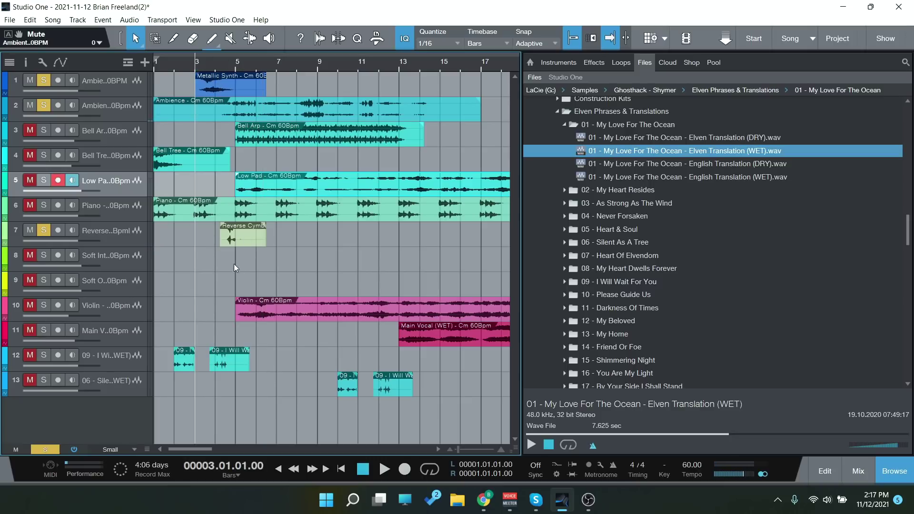
pyautogui.click(33, 356)
pyautogui.click(32, 379)
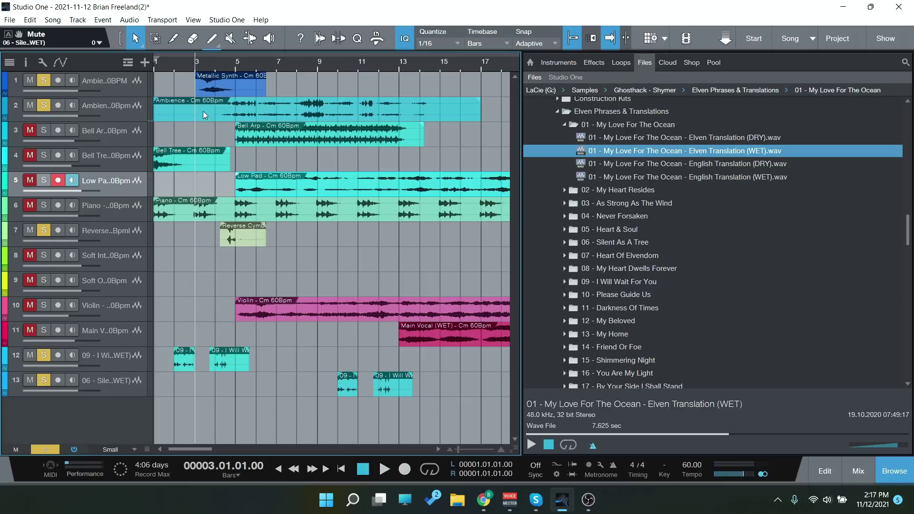
pyautogui.scroll(2, 199, 116)
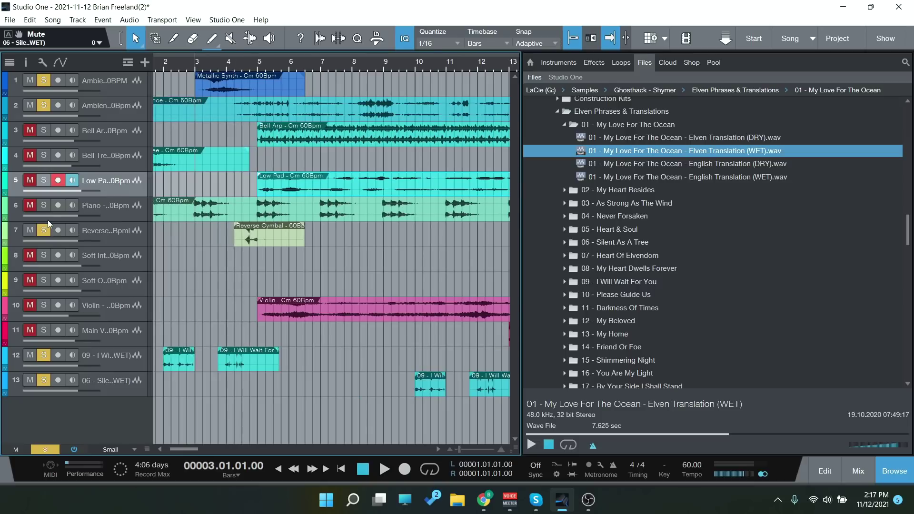
# Step: Return the song to its start, place the playback cursor at bar 3, and play the soloed tracks
pyautogui.click(339, 468)
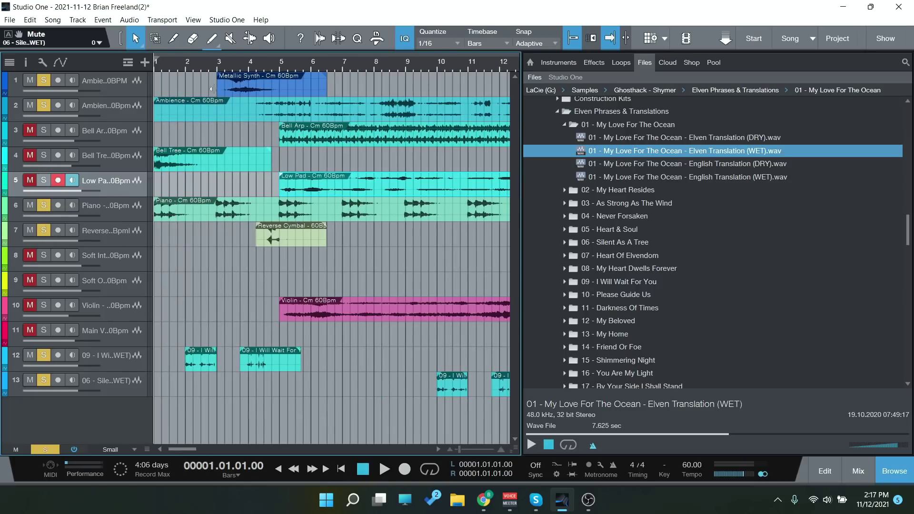
pyautogui.click(216, 68)
pyautogui.press('space')
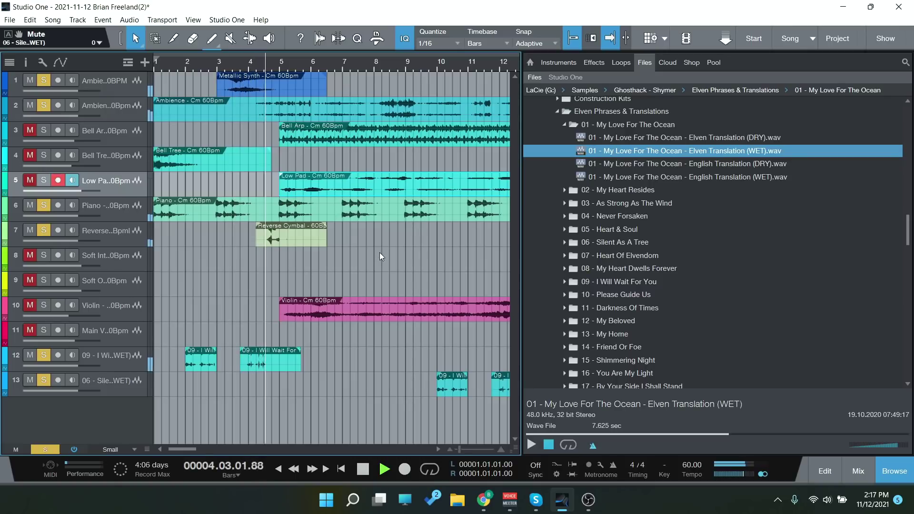
# Step: Solo the Violin track (10), mute the Piano and Ambience tracks (6 and 2), and stop playback
pyautogui.click(43, 305)
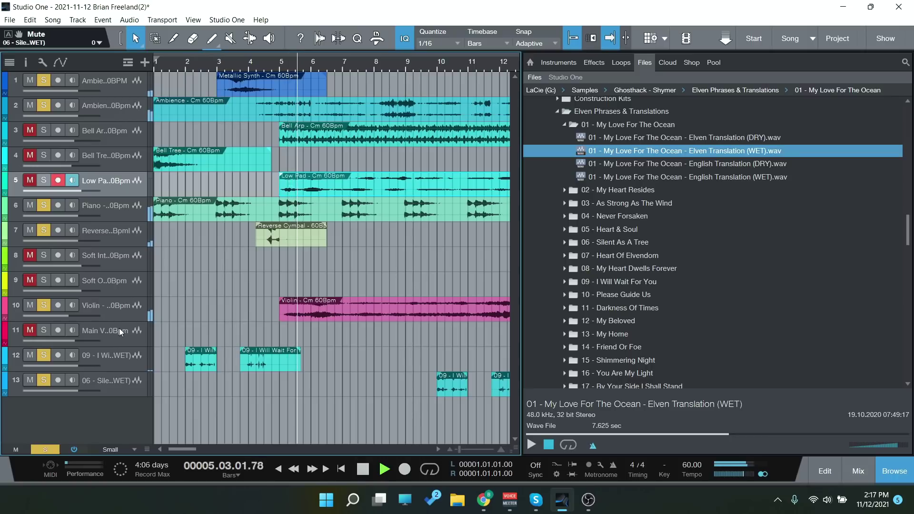
pyautogui.click(30, 205)
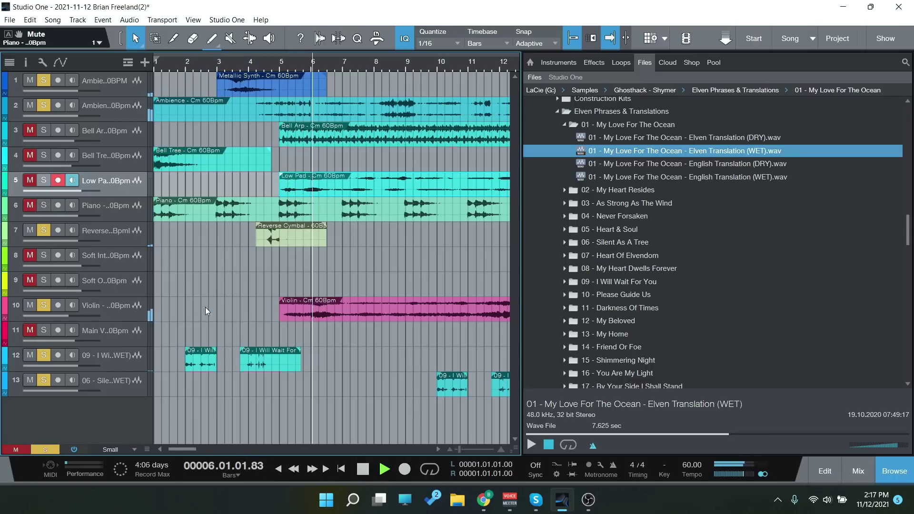
pyautogui.press('space')
pyautogui.click(27, 105)
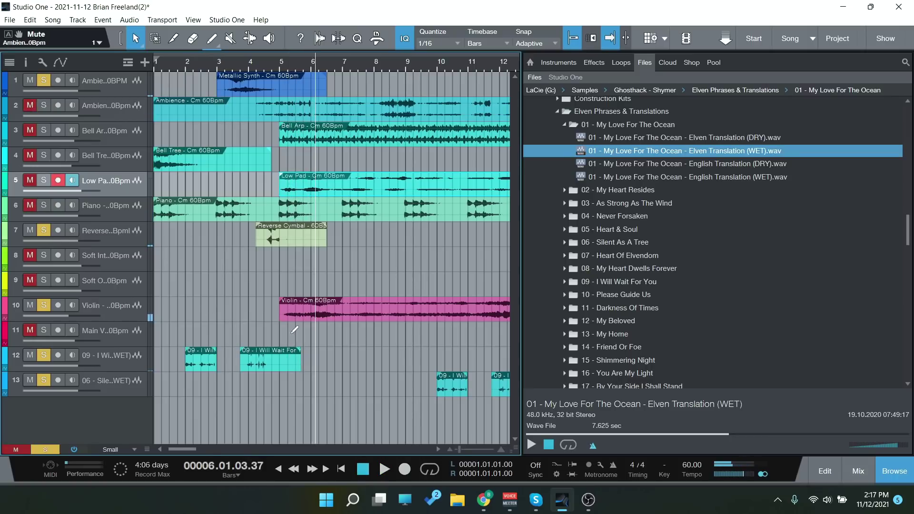
# Step: Solo the Main Vocal track (11) and play the soloed tracks from bar 5 to around bar 9
pyautogui.press('w')
pyautogui.click(112, 310)
pyautogui.press('w')
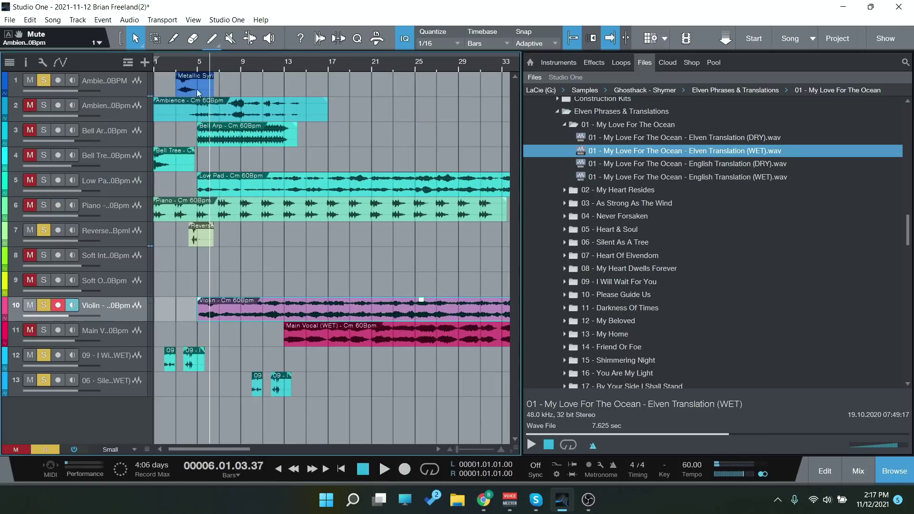
pyautogui.click(199, 67)
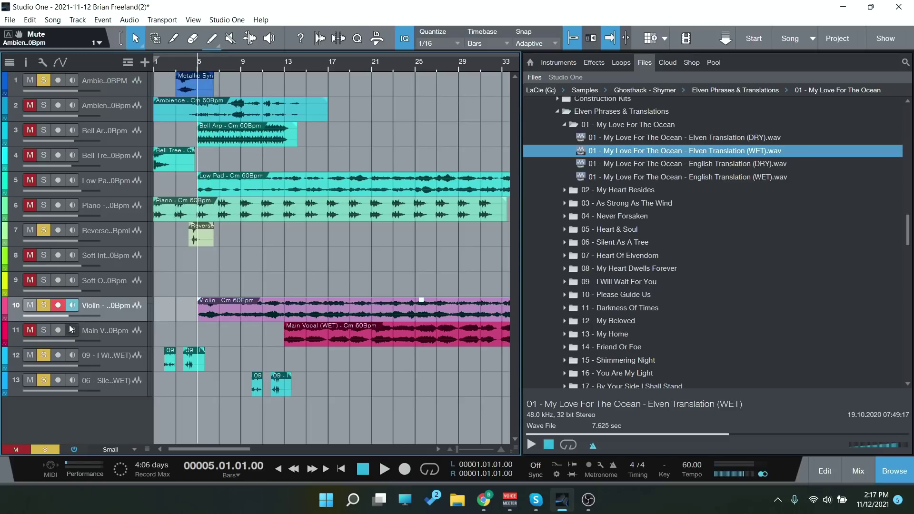
pyautogui.click(30, 330)
pyautogui.click(44, 330)
pyautogui.press('space')
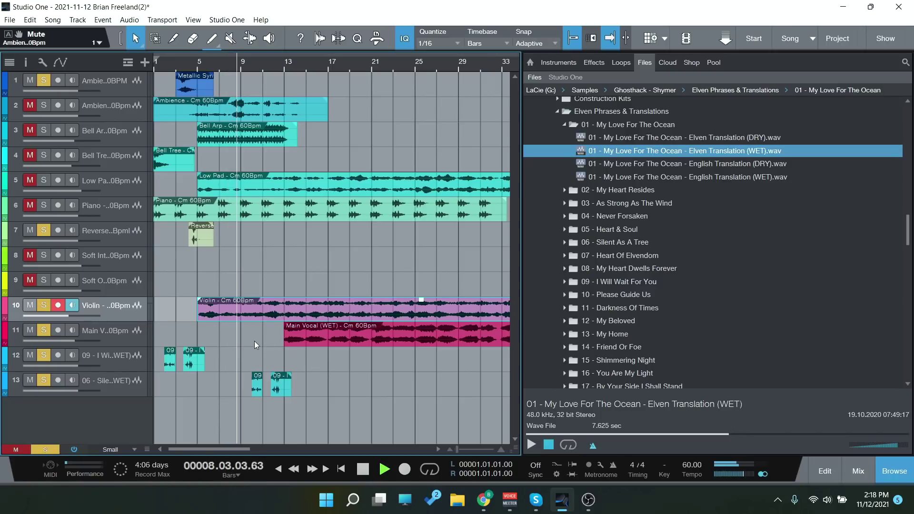
pyautogui.press('space')
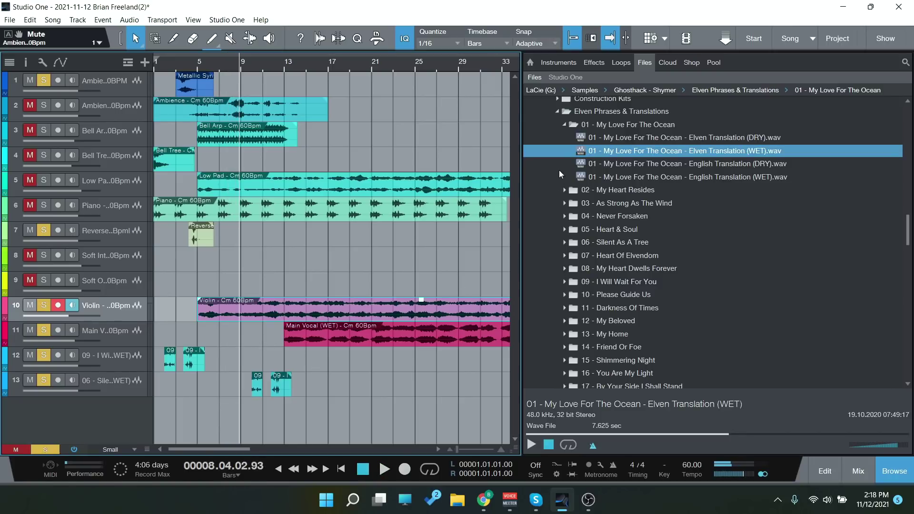
# Step: Open the Stems Instruments folder of Kit 01 - Into the Valley in Construction Kits and audition the Soft Intro Strings file
pyautogui.click(565, 124)
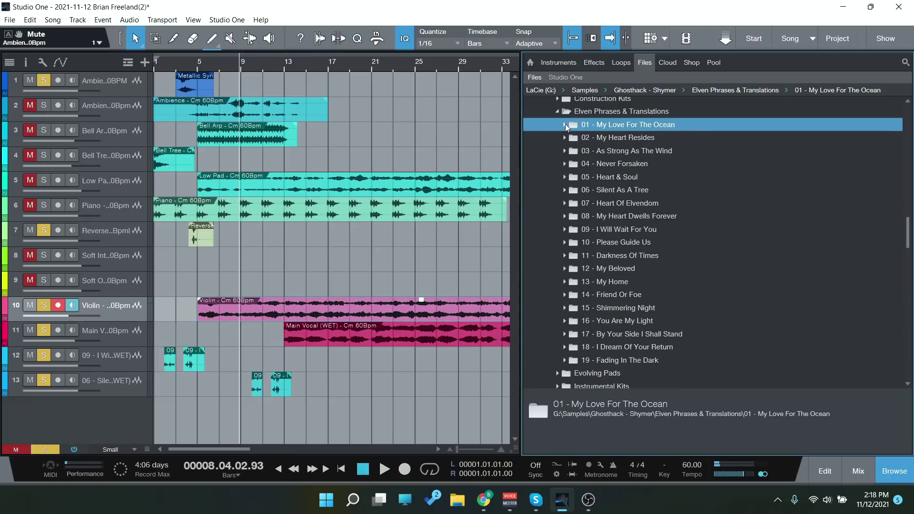
pyautogui.scroll(2, 611, 189)
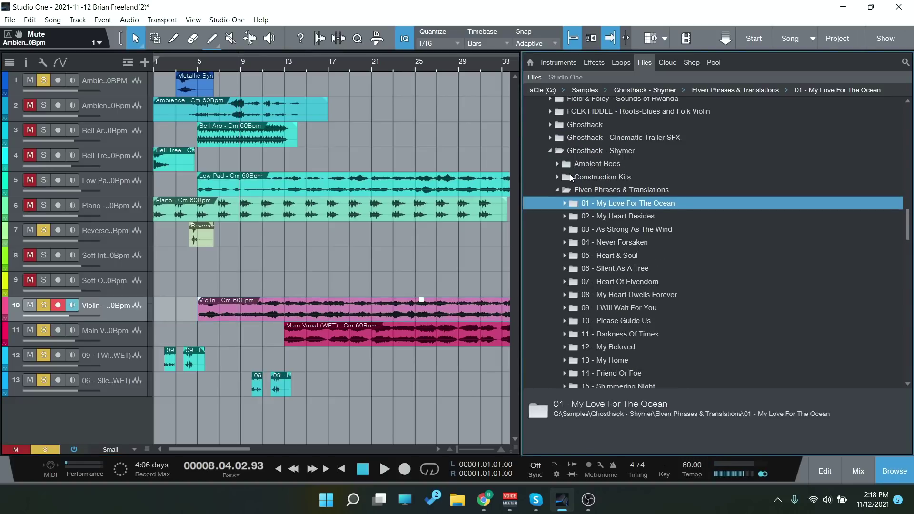
pyautogui.click(557, 176)
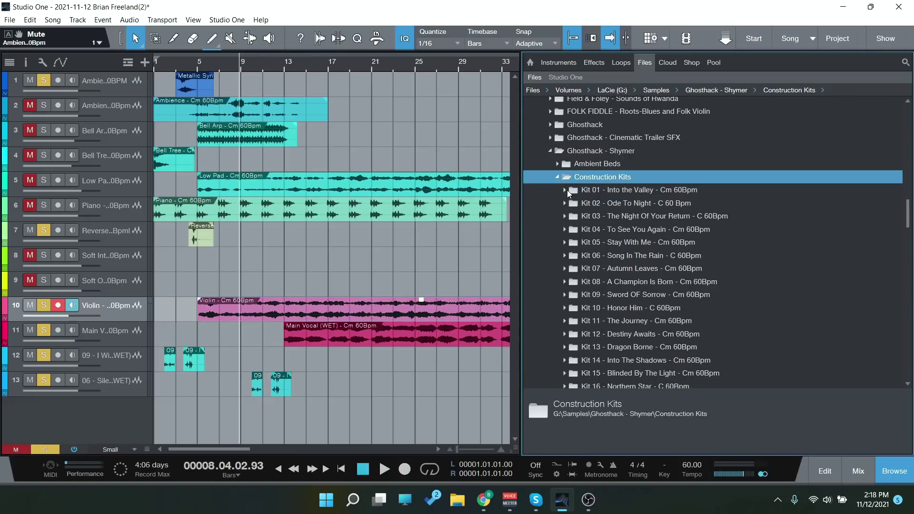
pyautogui.click(564, 190)
pyautogui.click(571, 216)
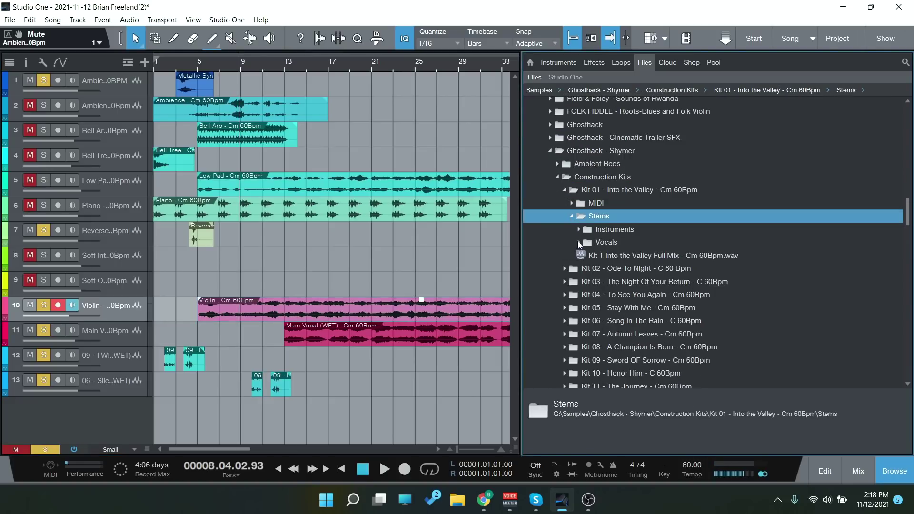
pyautogui.click(577, 231)
pyautogui.scroll(-3, 627, 276)
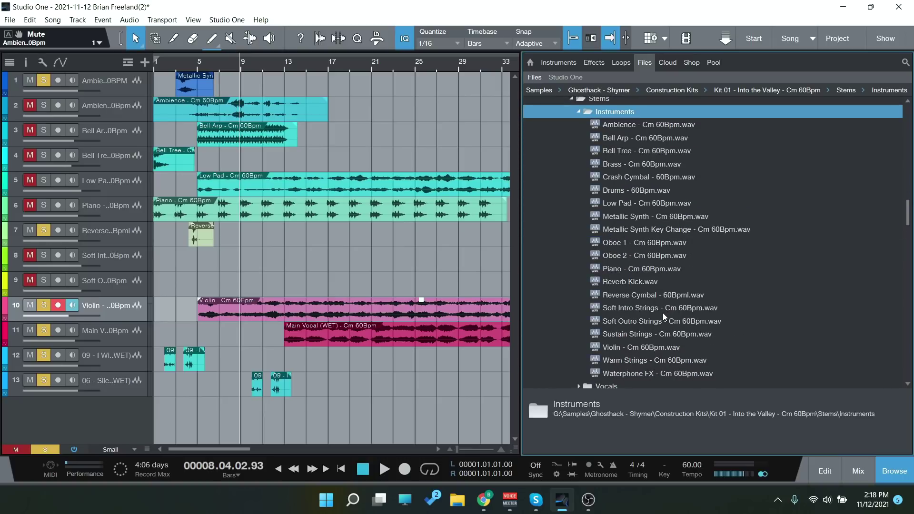
pyautogui.click(643, 309)
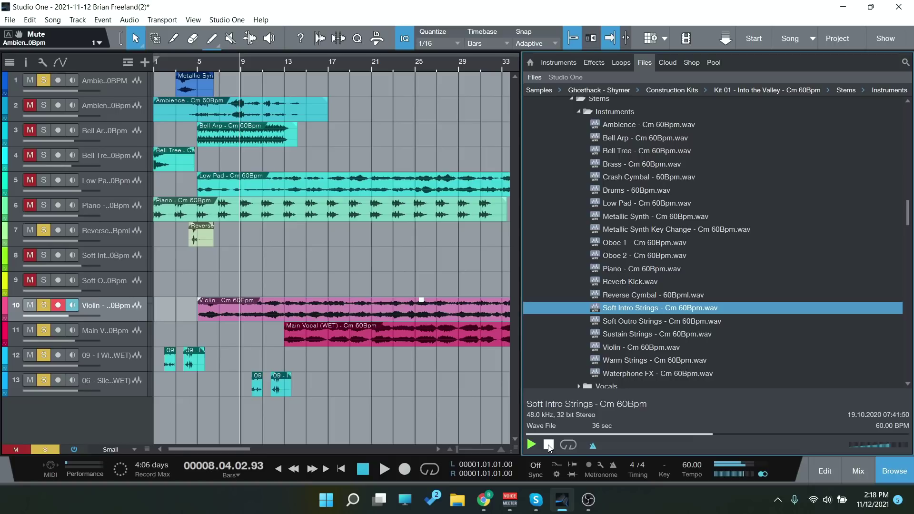
# Step: Collapse Kit 01 - Into the Valley and open the STEMS folder of Kit 02 - Ode To Night
pyautogui.click(579, 111)
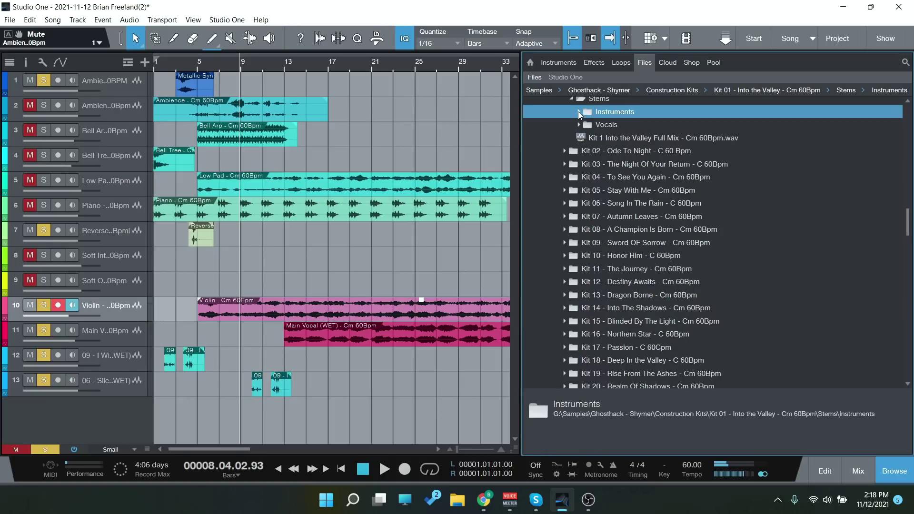
pyautogui.scroll(3, 591, 161)
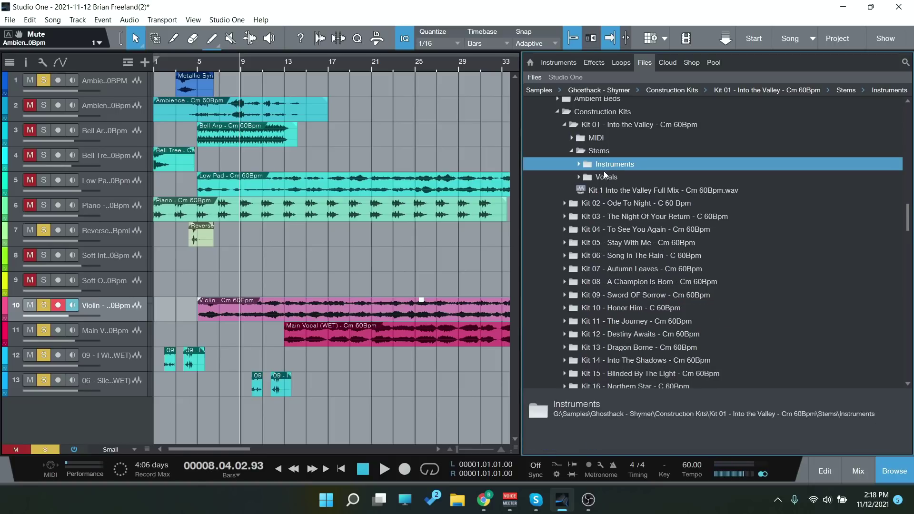
pyautogui.click(561, 125)
pyautogui.click(566, 137)
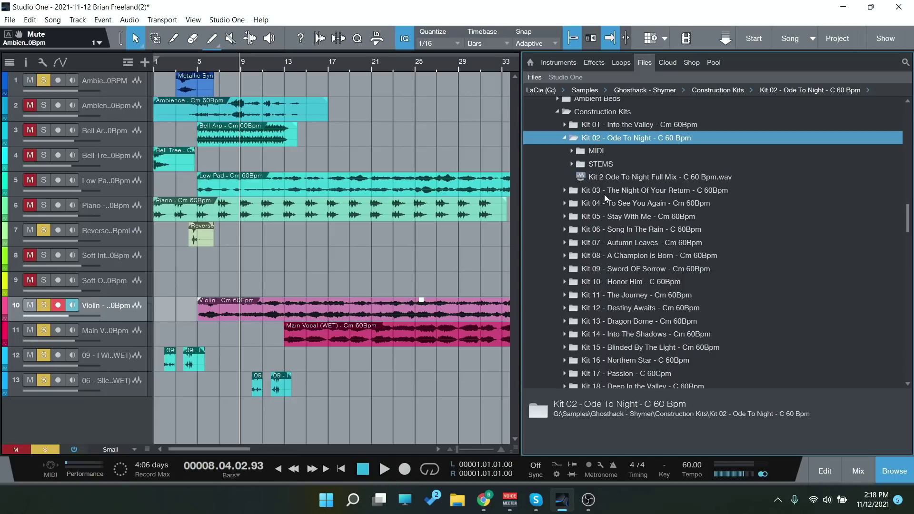
pyautogui.click(570, 164)
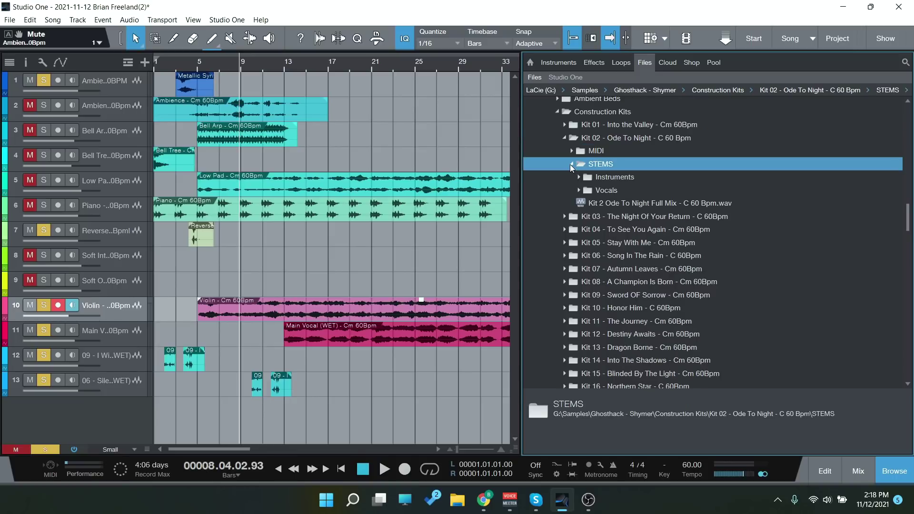
# Step: Audition the Kit 2 Ode To Night Full Mix file with the preview volume raised slightly, then stop it
pyautogui.click(621, 201)
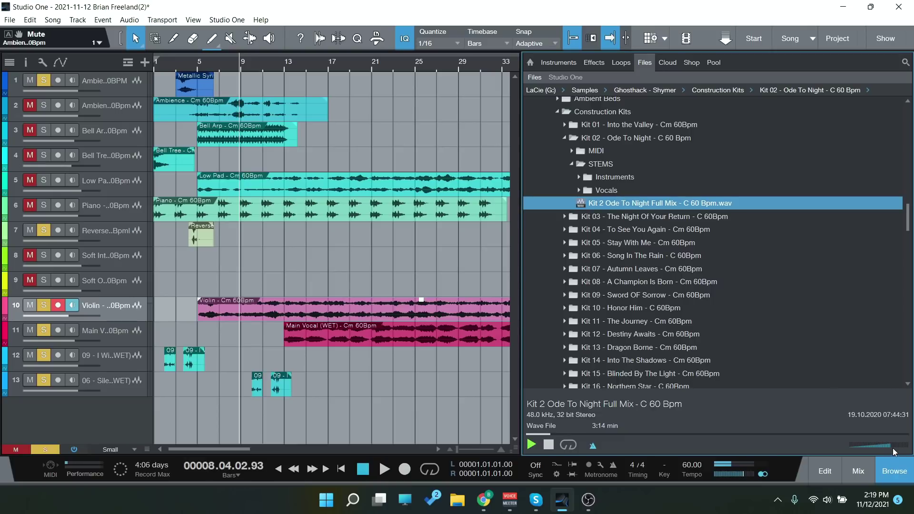
pyautogui.moveTo(891, 446); pyautogui.dragTo(894, 448)
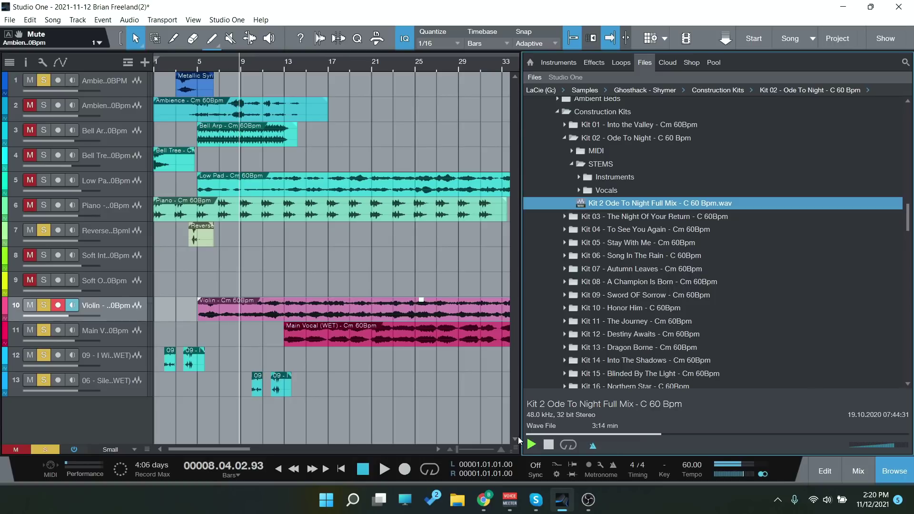
pyautogui.click(549, 446)
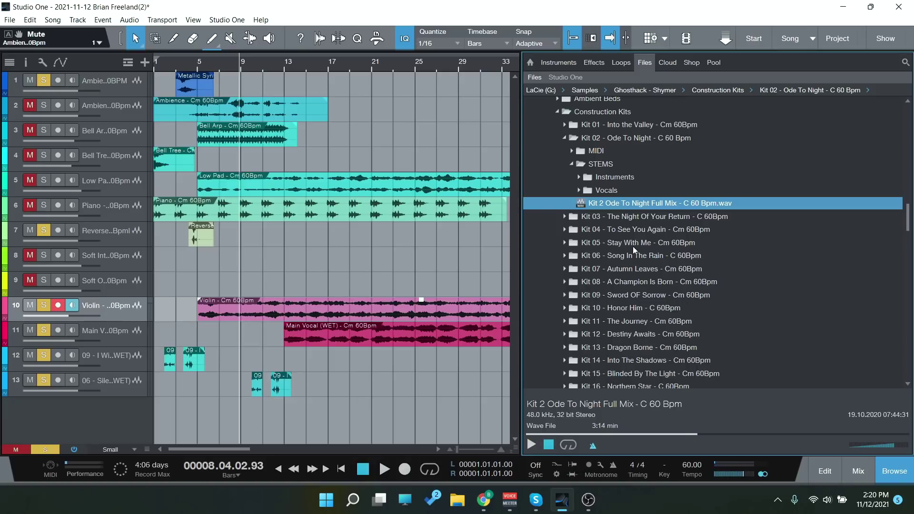
# Step: Open the Instruments folder of the Kit 02 stems and audition the Brass Swell file
pyautogui.click(579, 176)
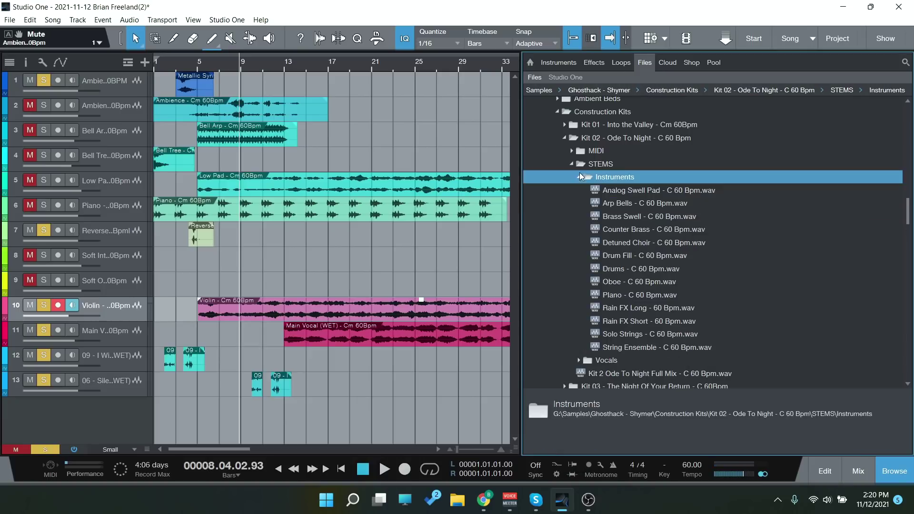
pyautogui.scroll(-1, 666, 221)
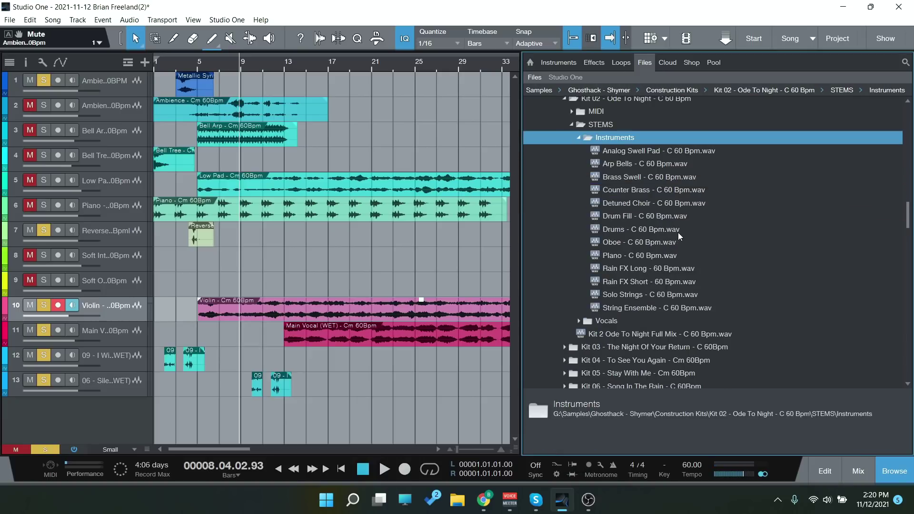
pyautogui.click(625, 182)
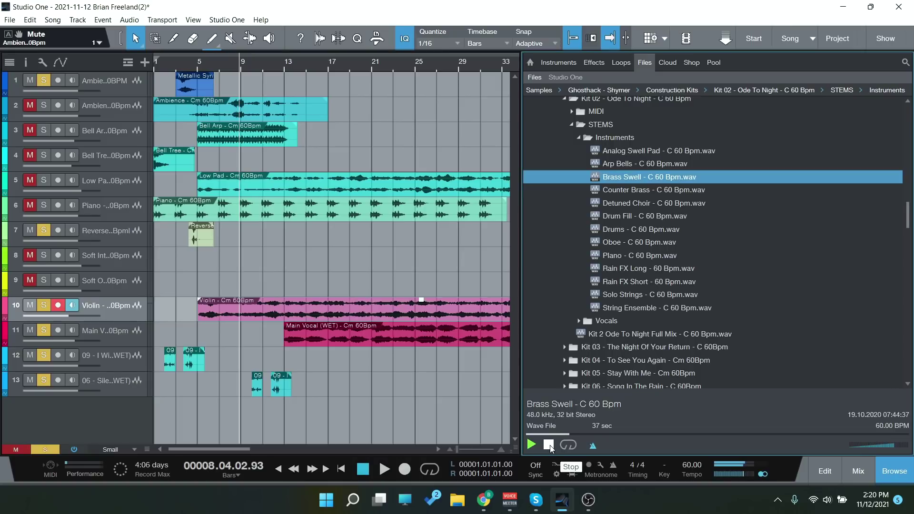
# Step: Collapse the Kit 02 STEMS folder, open Kit 13 - Dragon Borne, and audition its Full Mix file
pyautogui.click(578, 138)
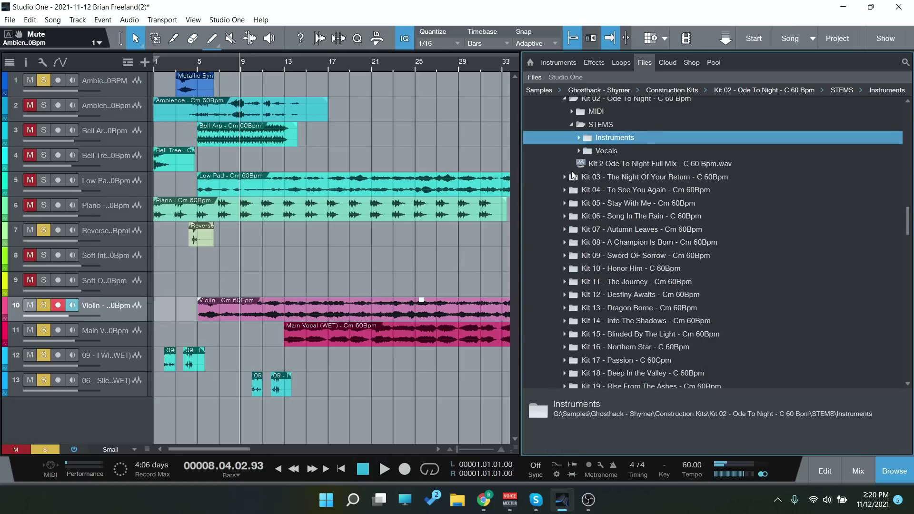
pyautogui.click(571, 124)
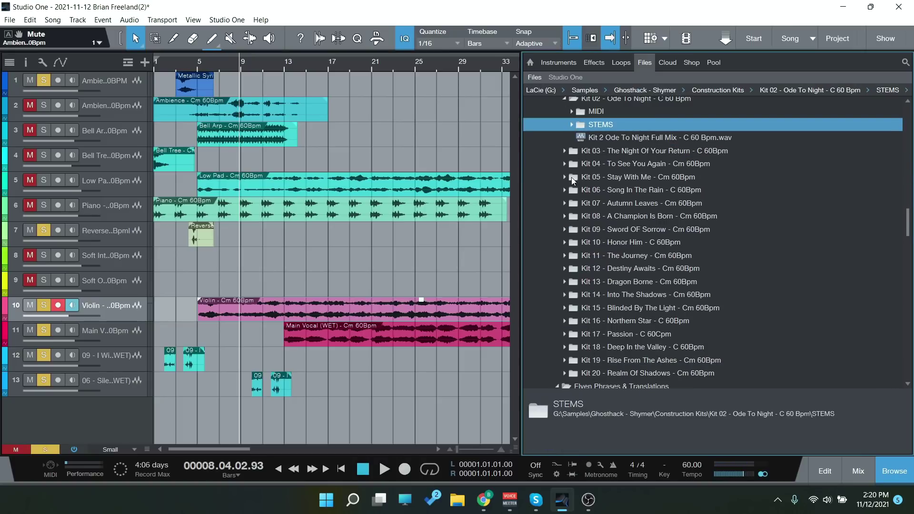
pyautogui.scroll(-1, 571, 177)
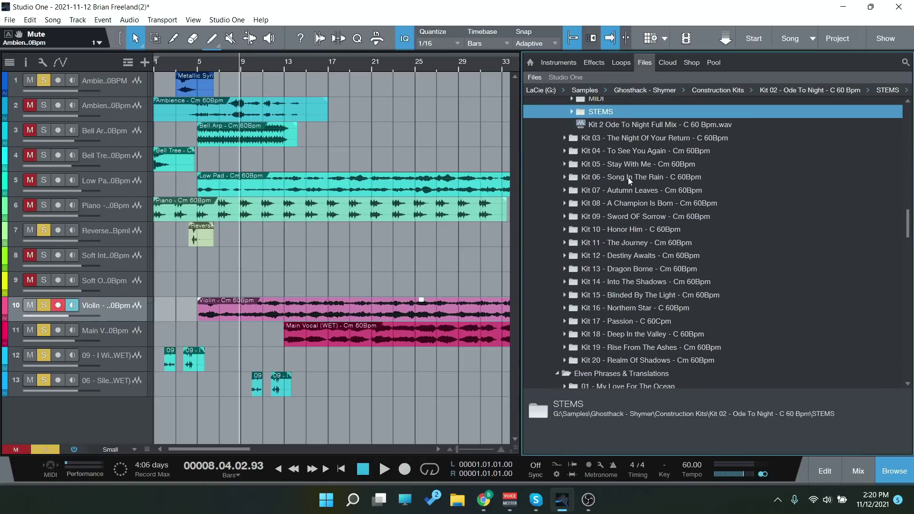
pyautogui.click(563, 268)
pyautogui.click(610, 306)
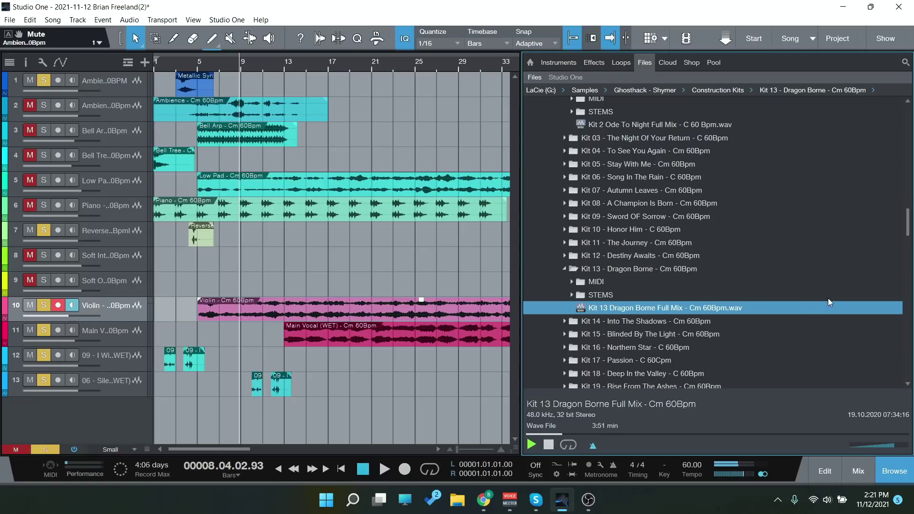
pyautogui.scroll(-3, 828, 299)
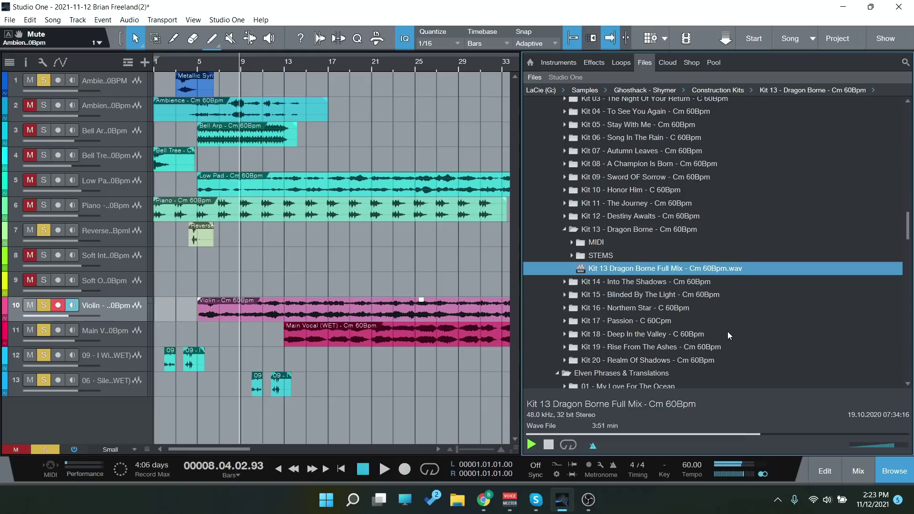
pyautogui.click(530, 447)
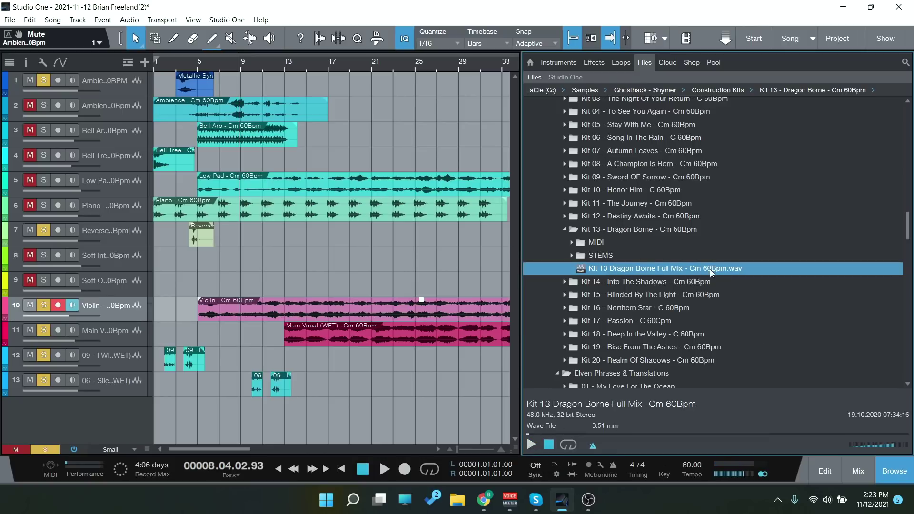
# Step: Open the Vocals folder in the Kit 13 - Dragon Borne stems to view its dry and wet files, and collapse it
pyautogui.scroll(-1, 664, 257)
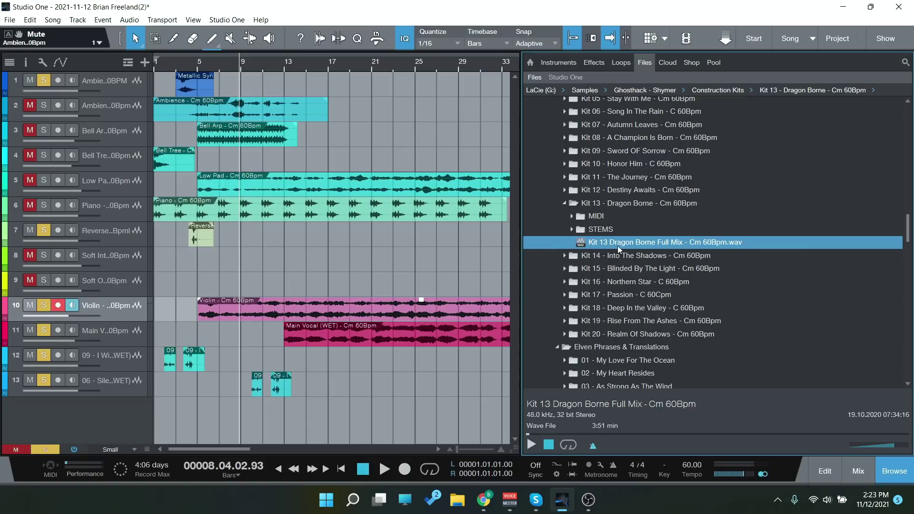
pyautogui.doubleClick(602, 229)
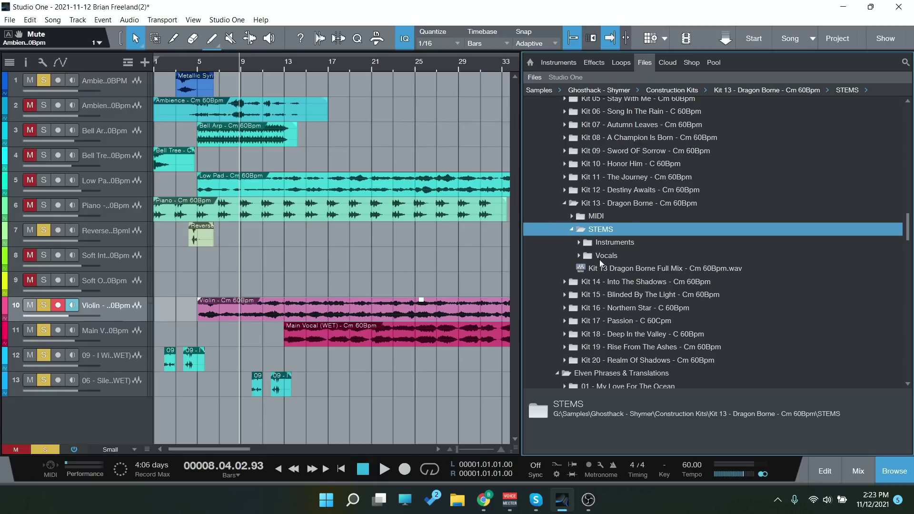
pyautogui.click(581, 255)
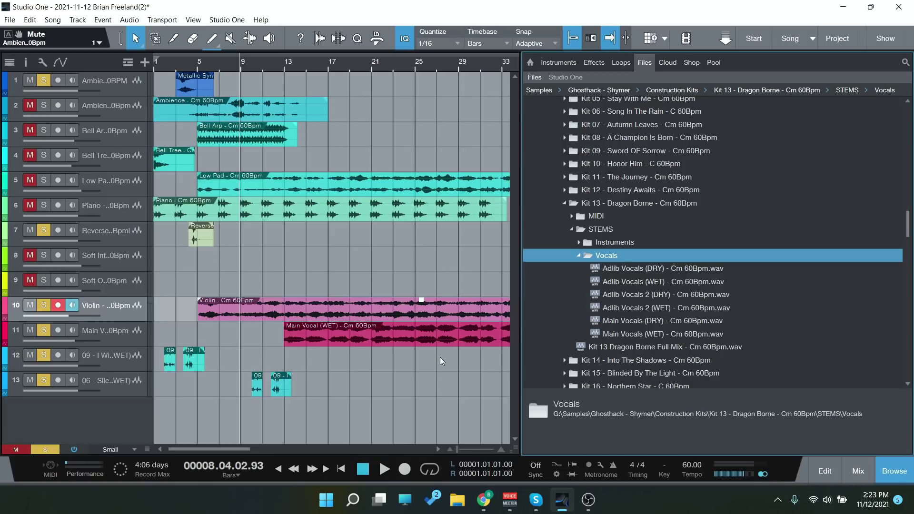
pyautogui.click(578, 255)
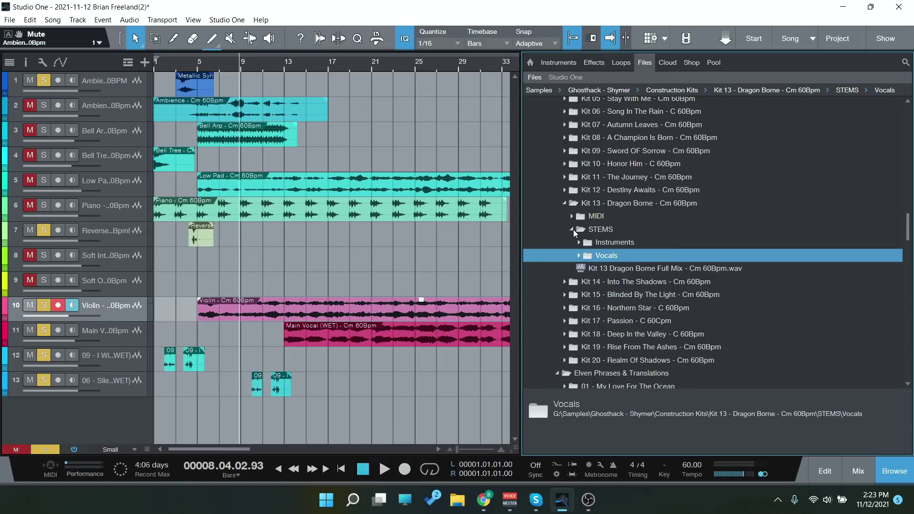
# Step: Collapse the Kit 13 - Dragon Borne folder and audition the Full Mix file of Kit 08 - A Champion Is Born
pyautogui.click(572, 229)
pyautogui.click(565, 203)
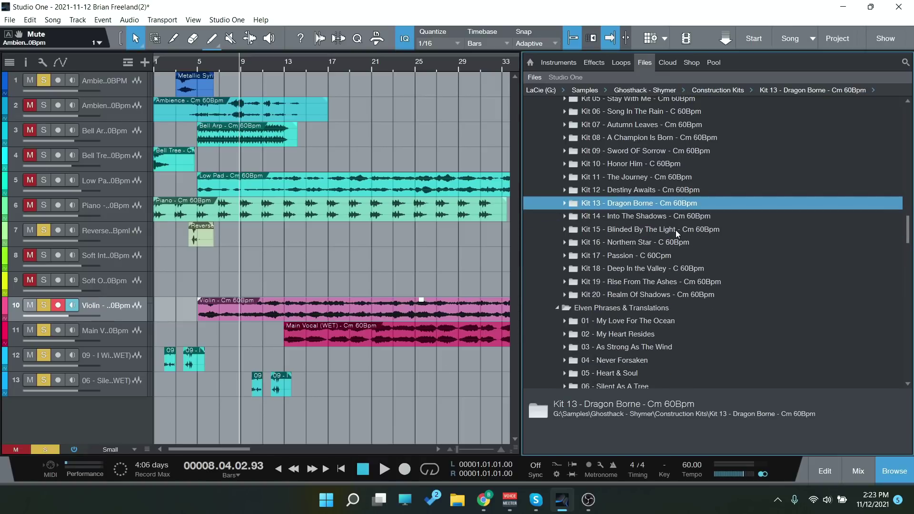
pyautogui.doubleClick(639, 256)
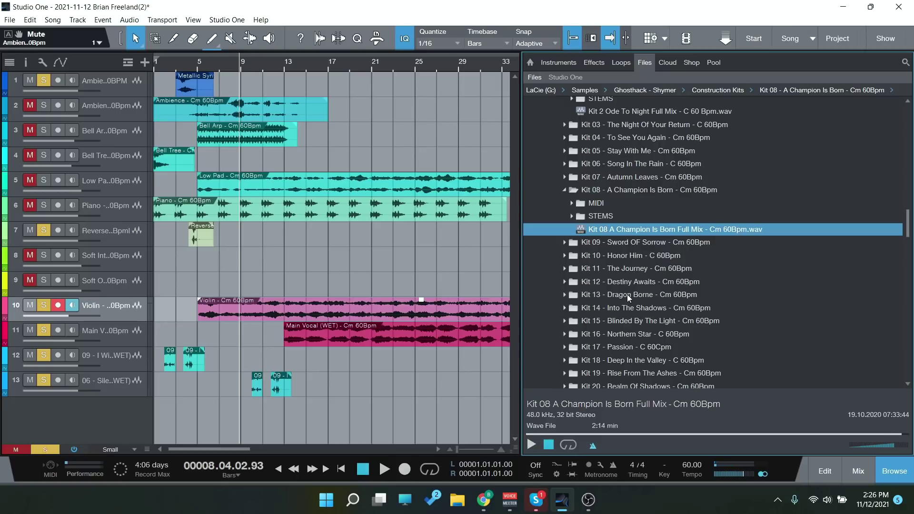
pyautogui.scroll(1, 613, 243)
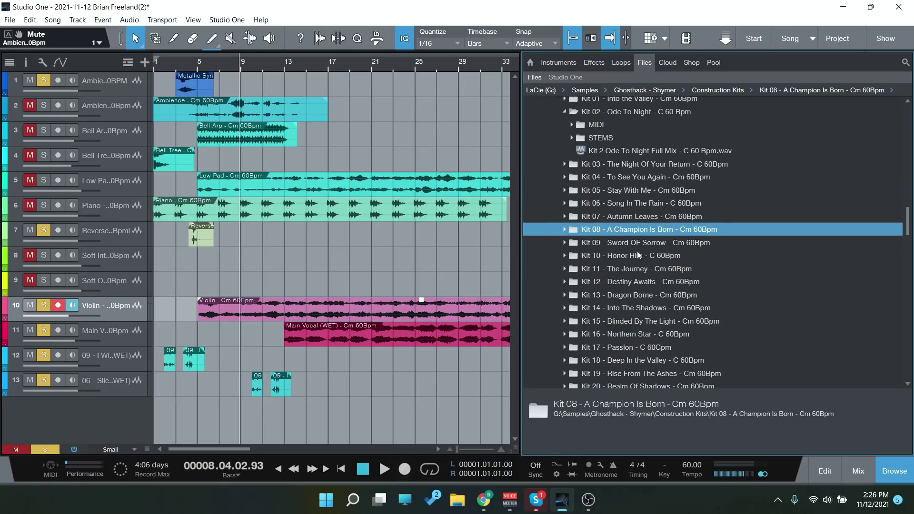
# Step: Collapse the Kit 02 - Ode To Night, Construction Kits, and Elven Phrases & Translations folders in the Ghosthack - Shymer library
pyautogui.scroll(-4, 666, 238)
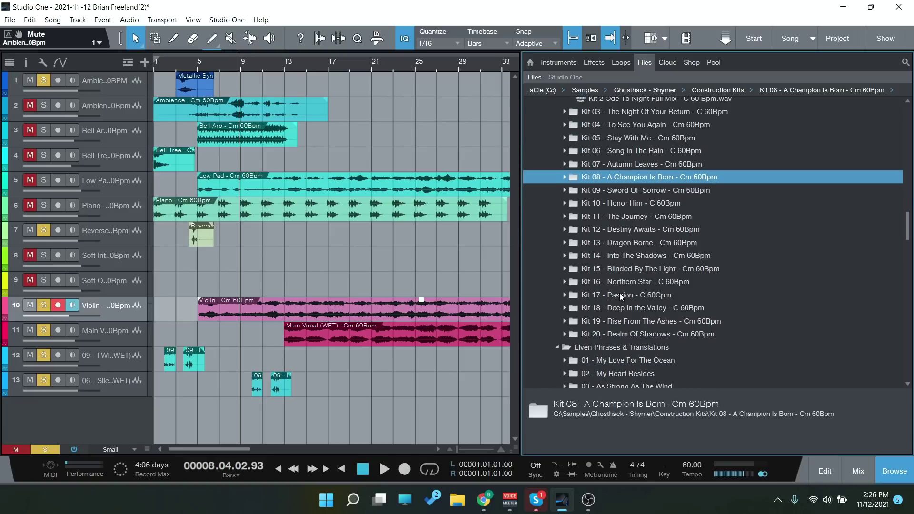
pyautogui.scroll(8, 631, 287)
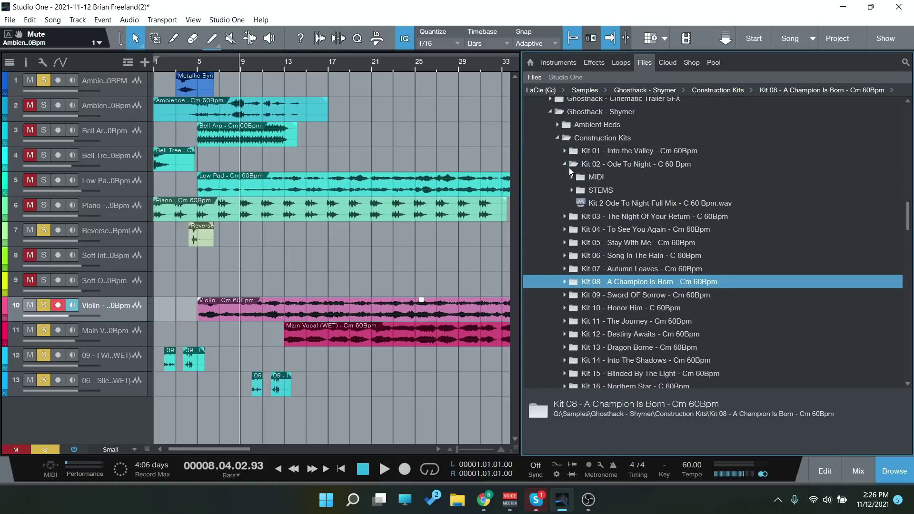
pyautogui.click(565, 164)
pyautogui.scroll(-2, 657, 276)
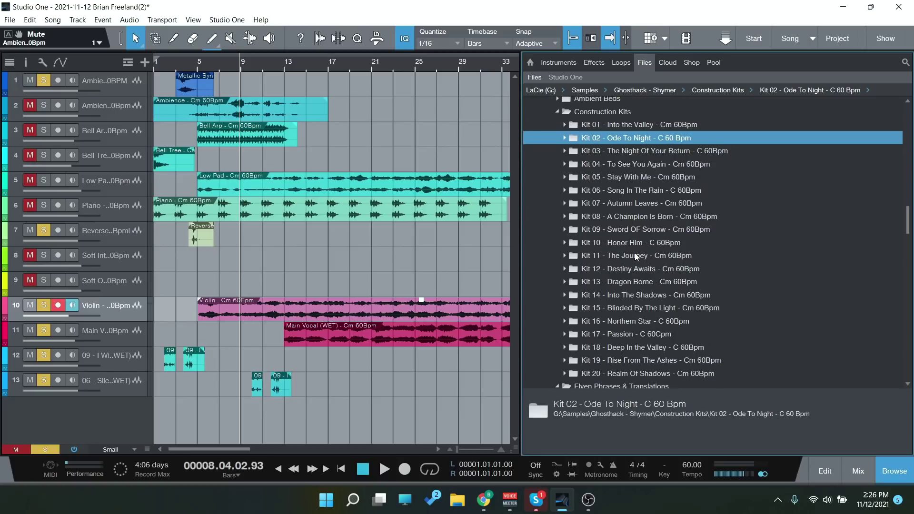
pyautogui.click(557, 112)
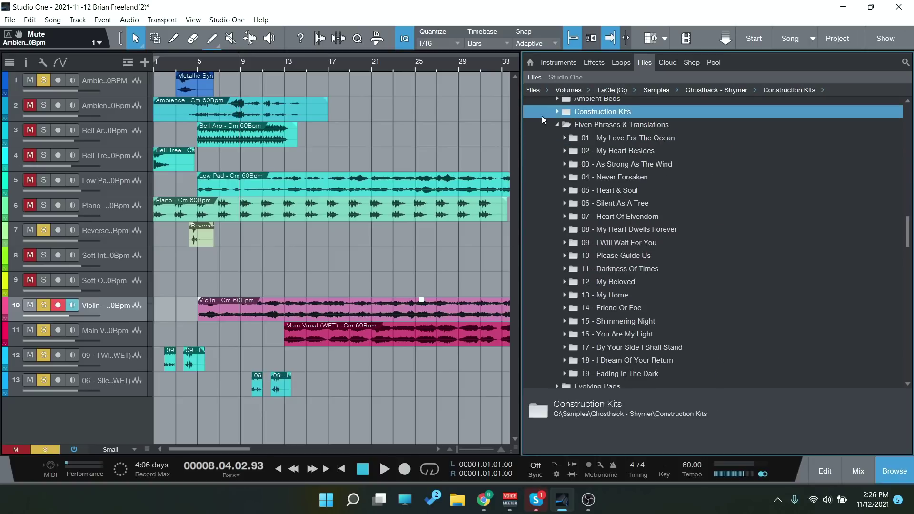
pyautogui.click(556, 124)
pyautogui.scroll(4, 609, 211)
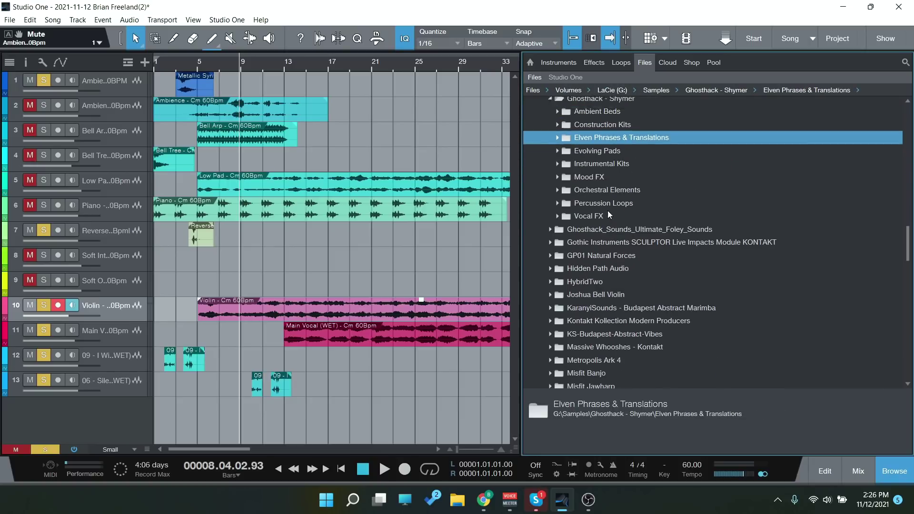
# Step: Open the Percussion Loops, Orchestral Elements and Mood FX folders of the Shymer library to view their contents
pyautogui.click(592, 245)
pyautogui.scroll(-3, 643, 304)
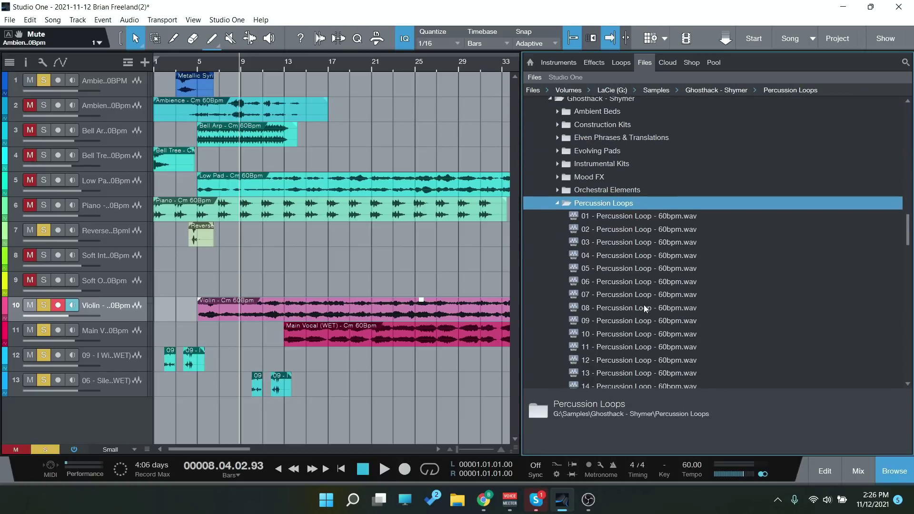
pyautogui.click(589, 190)
pyautogui.scroll(3, 605, 221)
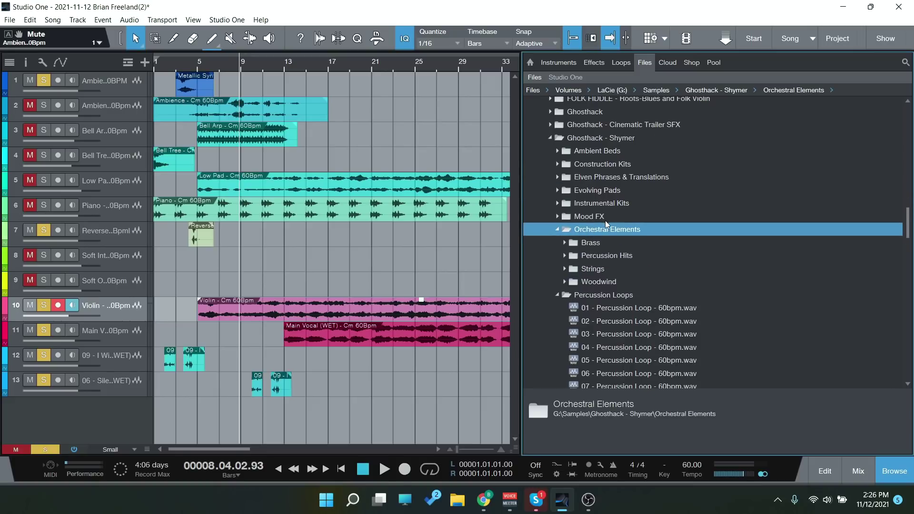
pyautogui.click(595, 219)
pyautogui.scroll(-7, 658, 287)
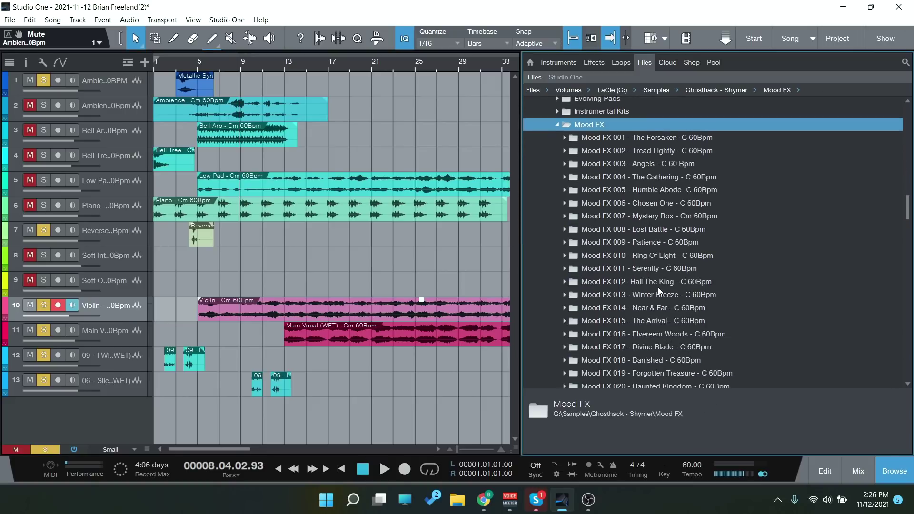